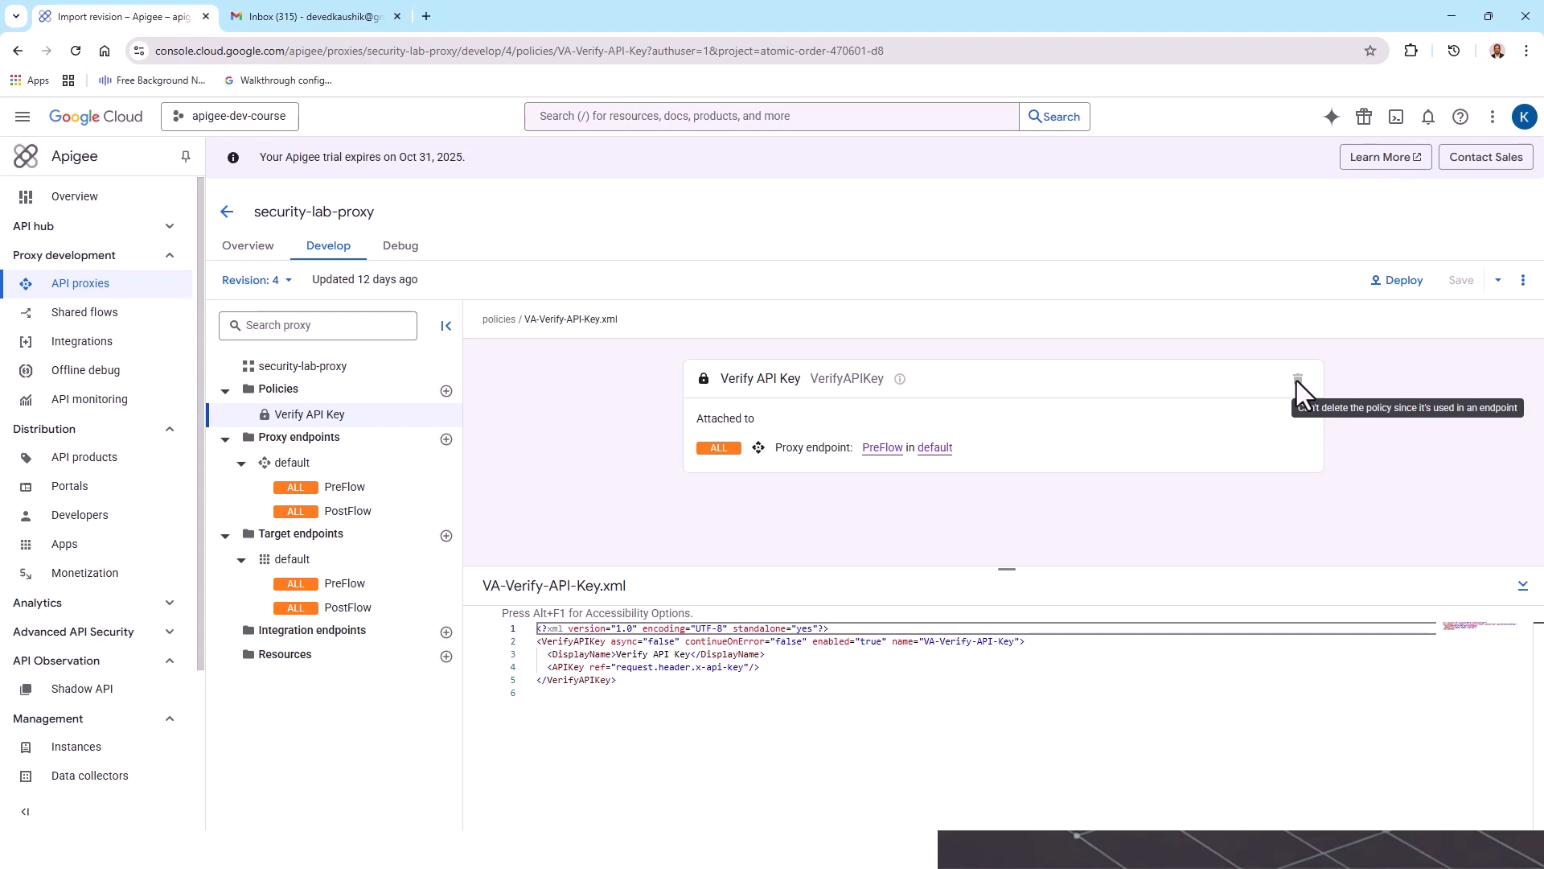
Step: Detach the Verify API Key policy from the request PreFlow of the default proxy endpoint
left_click(885, 448)
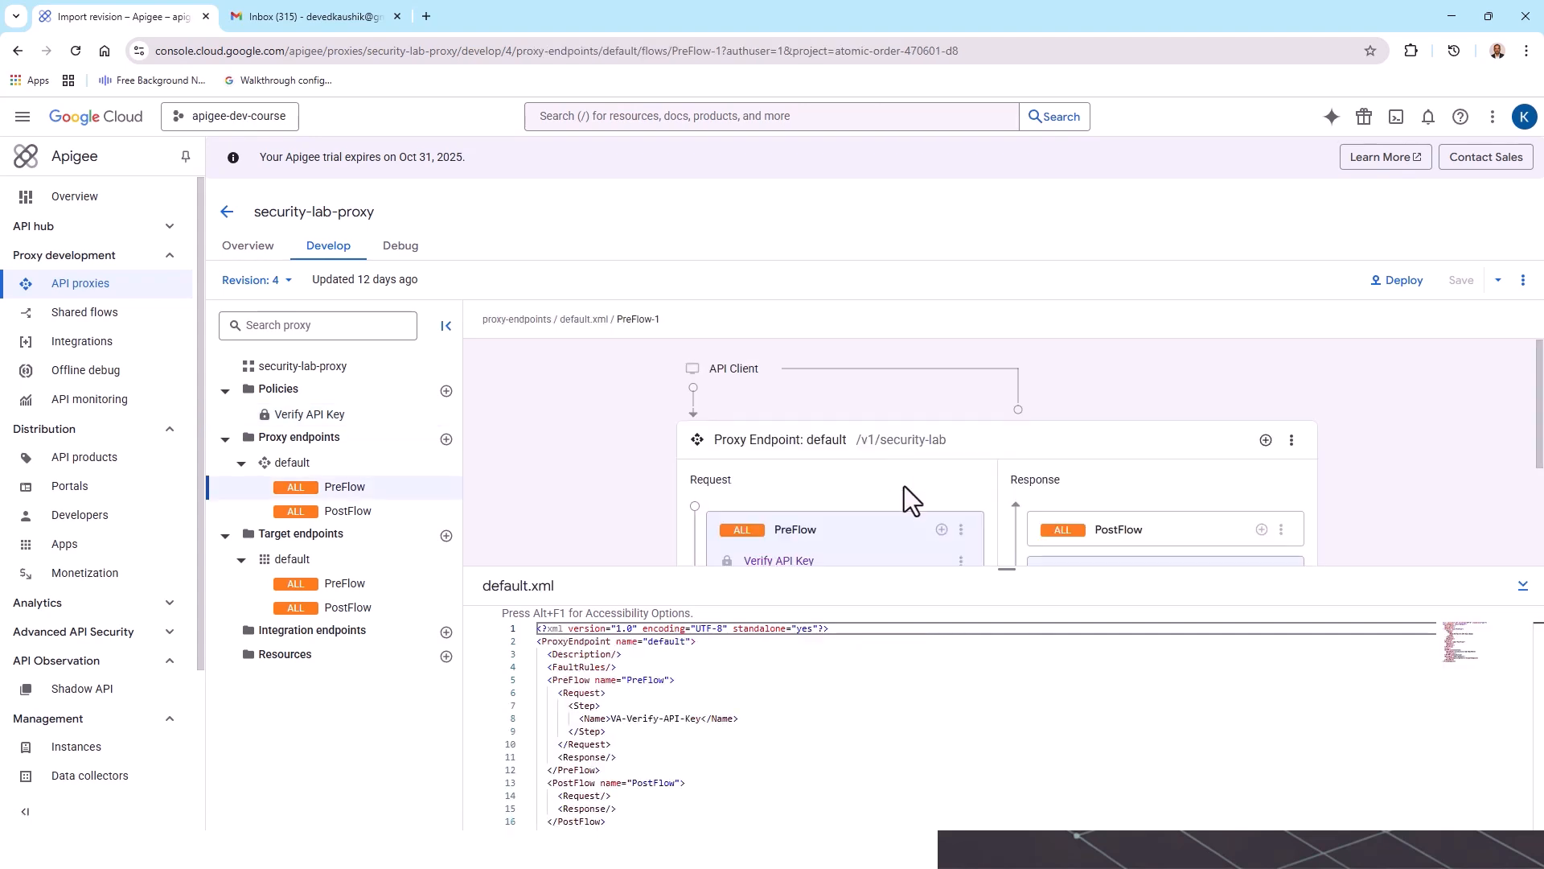
scroll(939, 499, "down", 1)
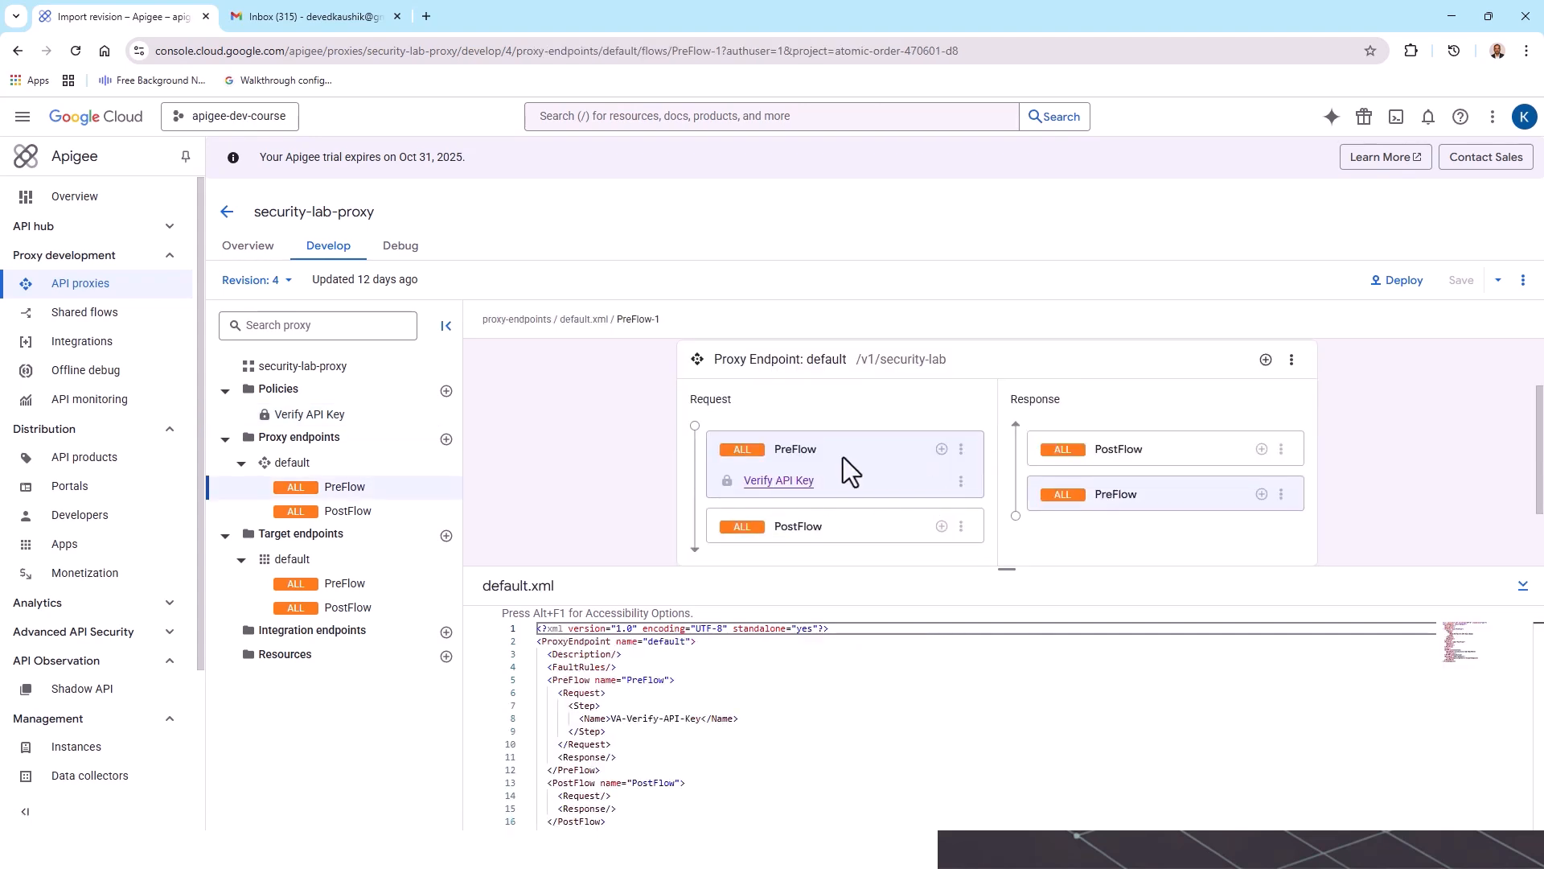
left_click(960, 481)
left_click(1012, 561)
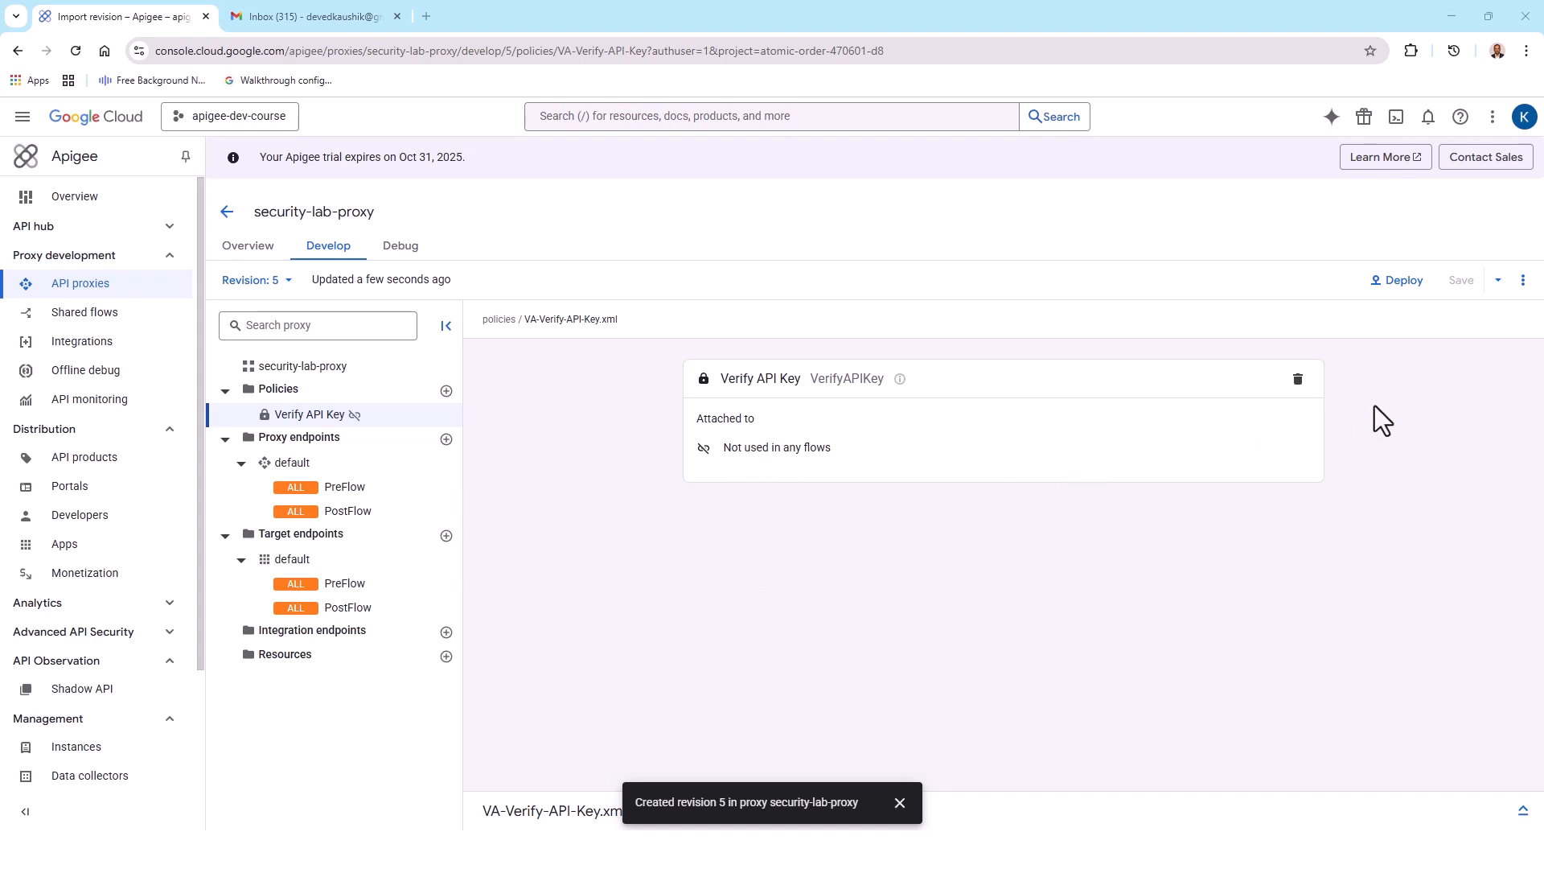
Step: Delete the Verify API Key policy from security-lab-proxy and save the revision
left_click(1298, 381)
left_click(920, 507)
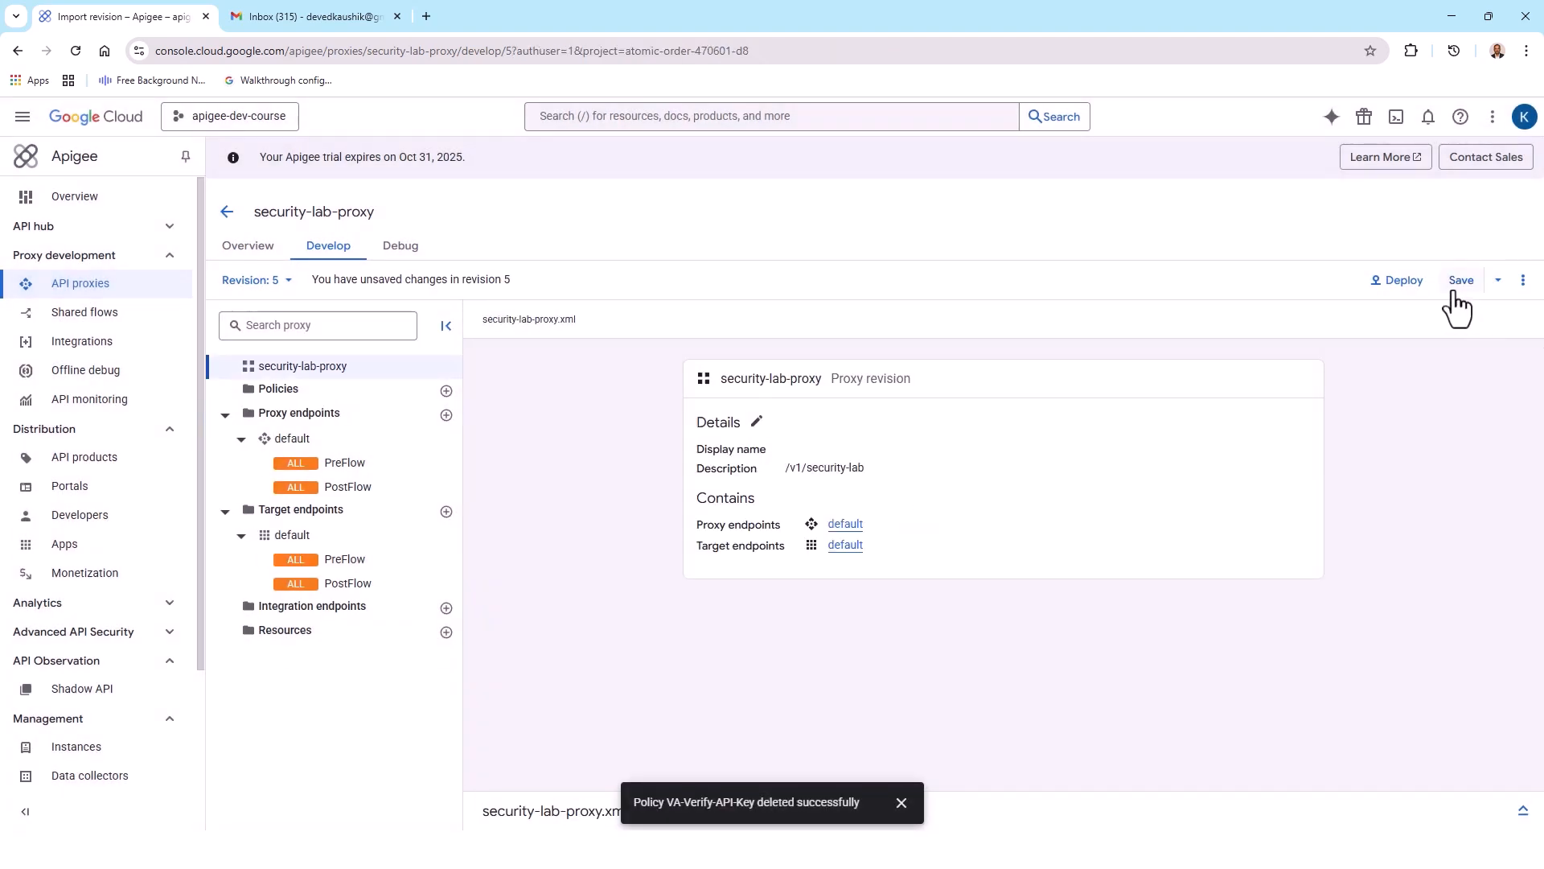
left_click(1462, 281)
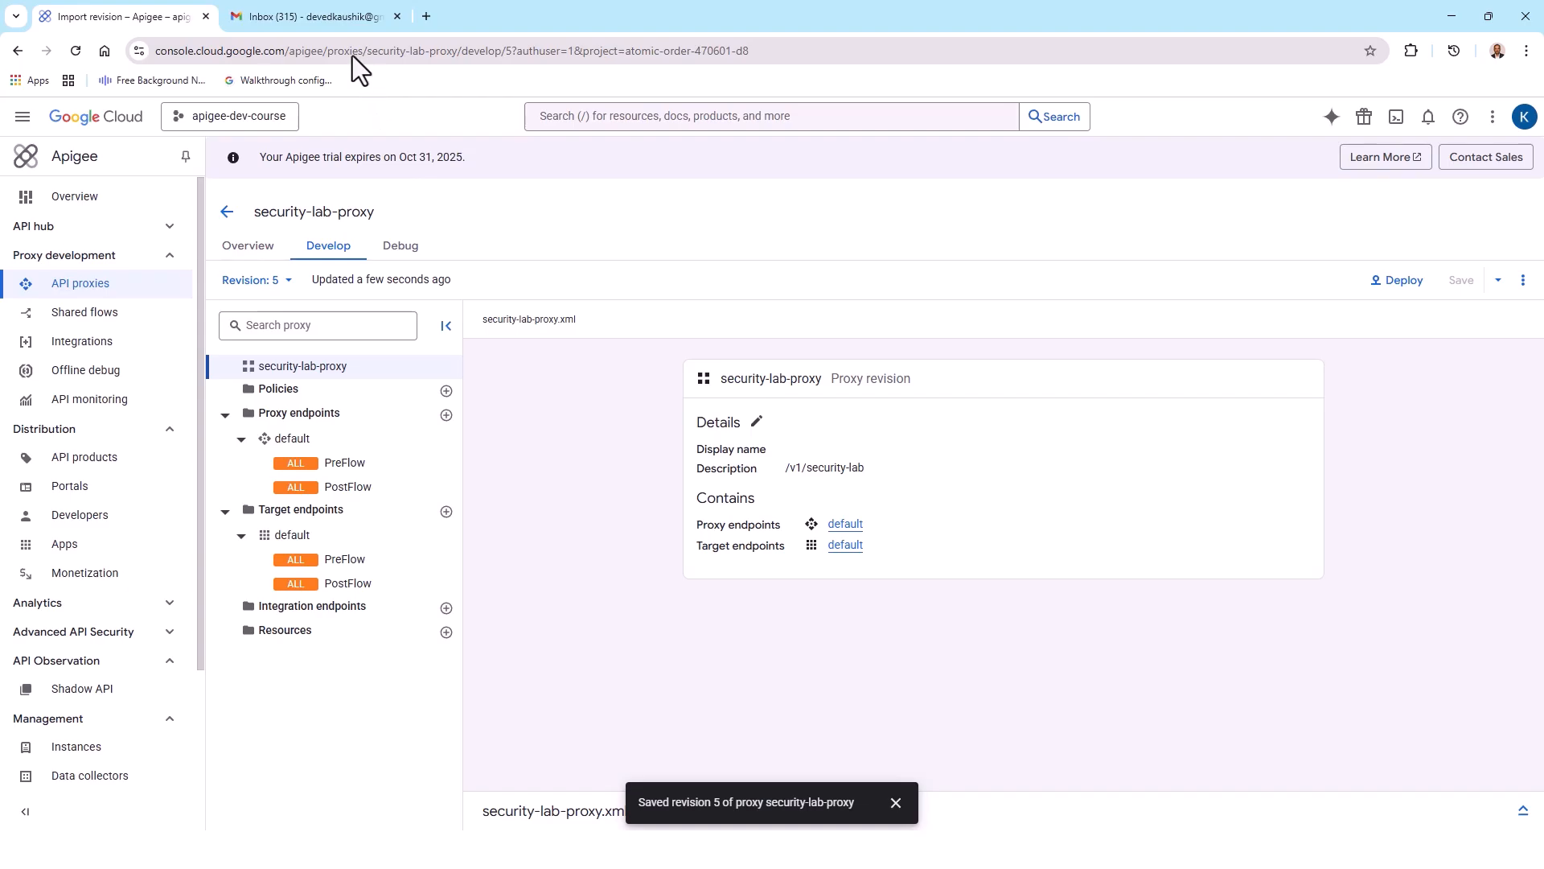
key("alt+Tab")
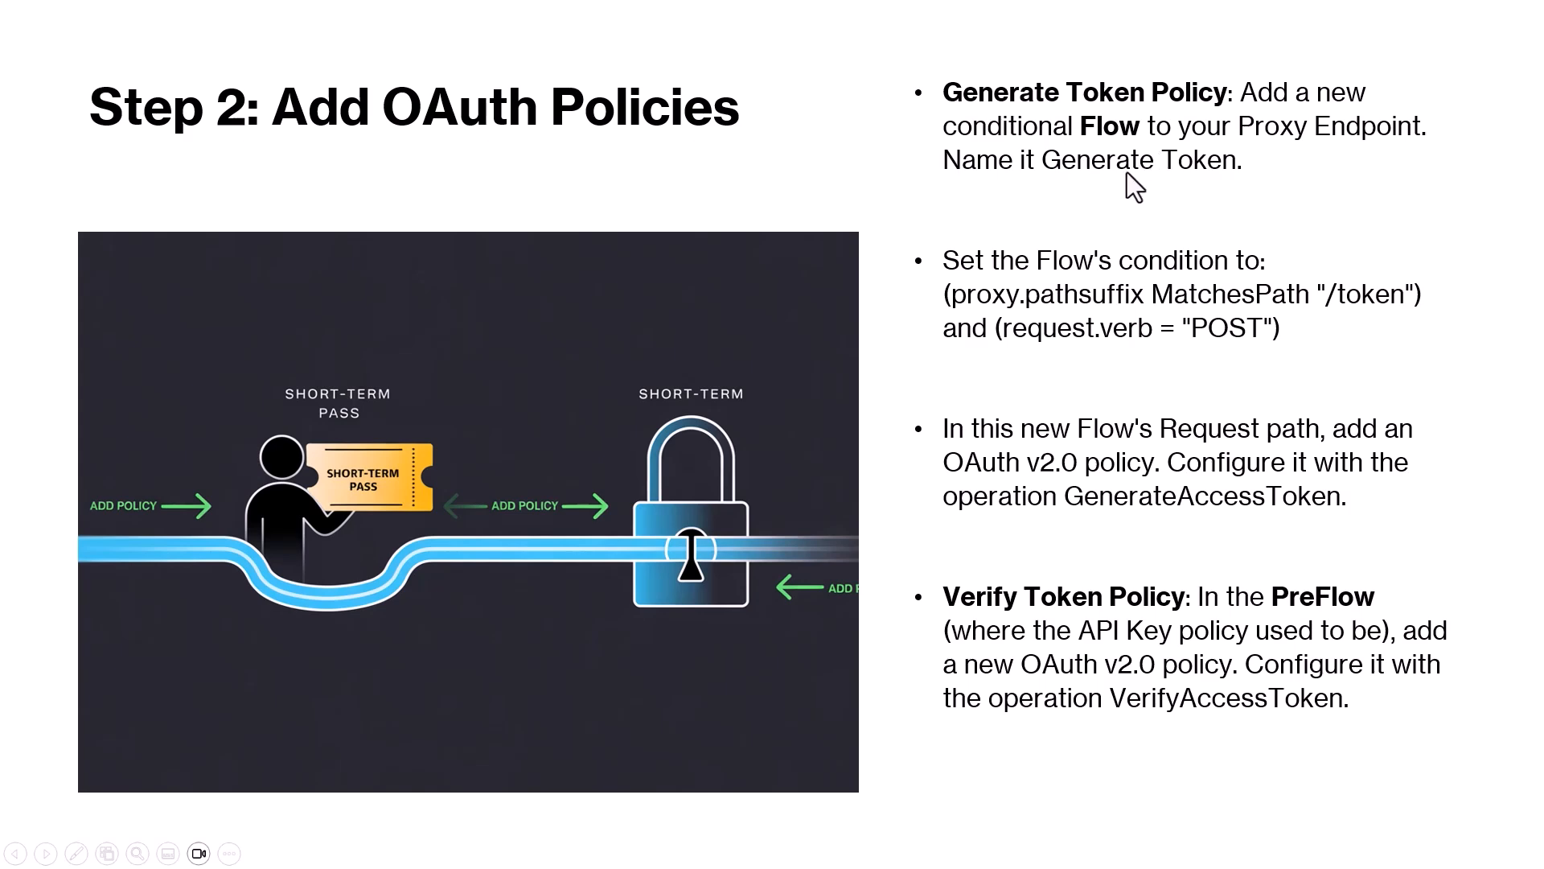
key("alt+Tab")
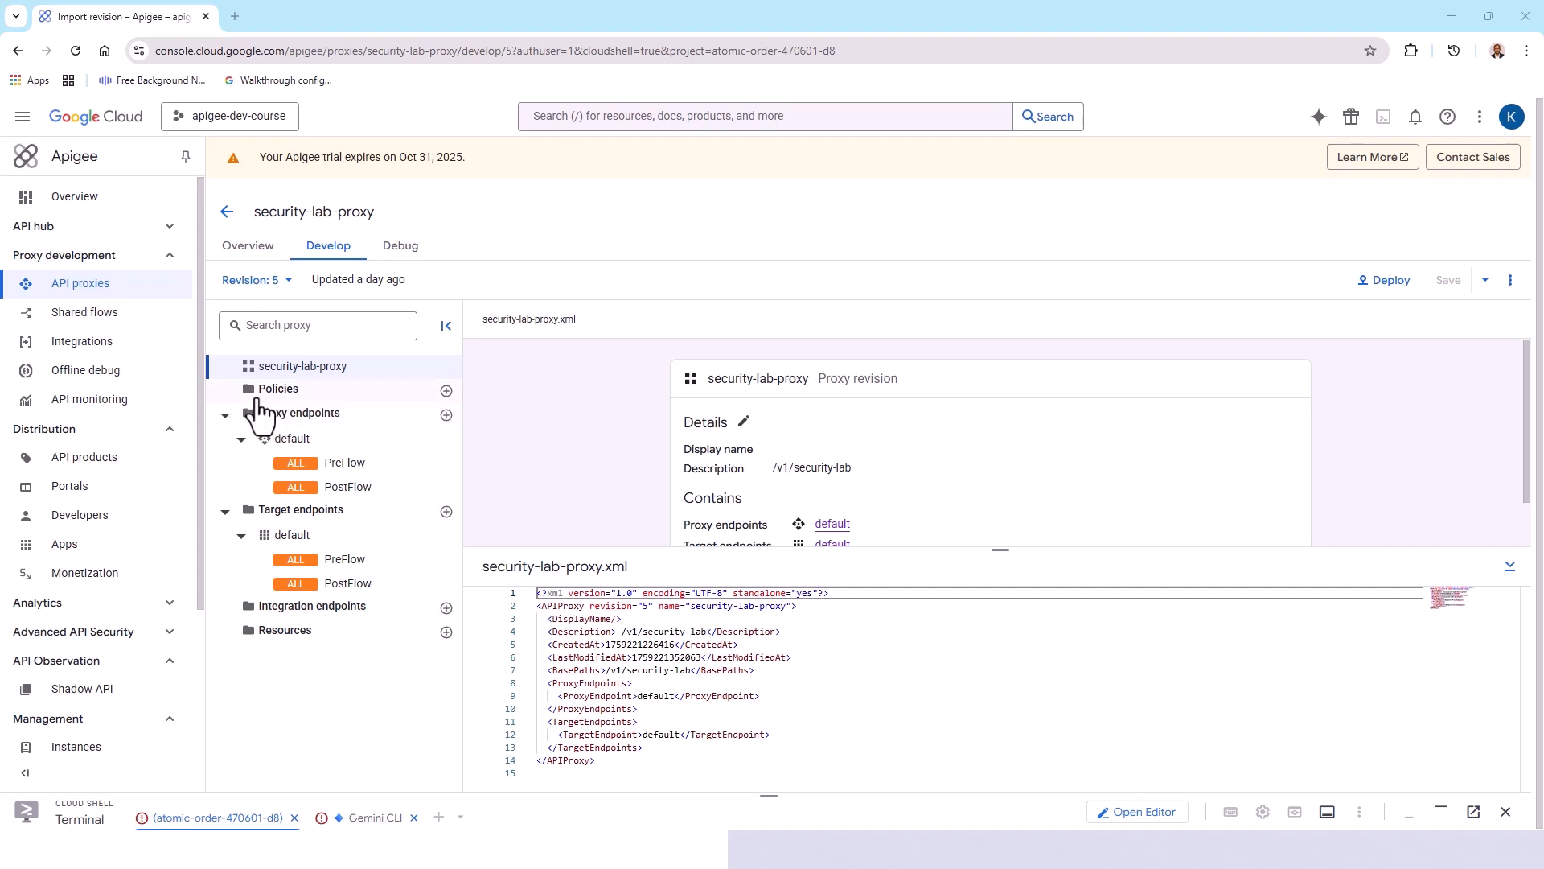
Step: Start a new policy in security-lab-proxy and choose OAuth v2.0 as its type
left_click(446, 392)
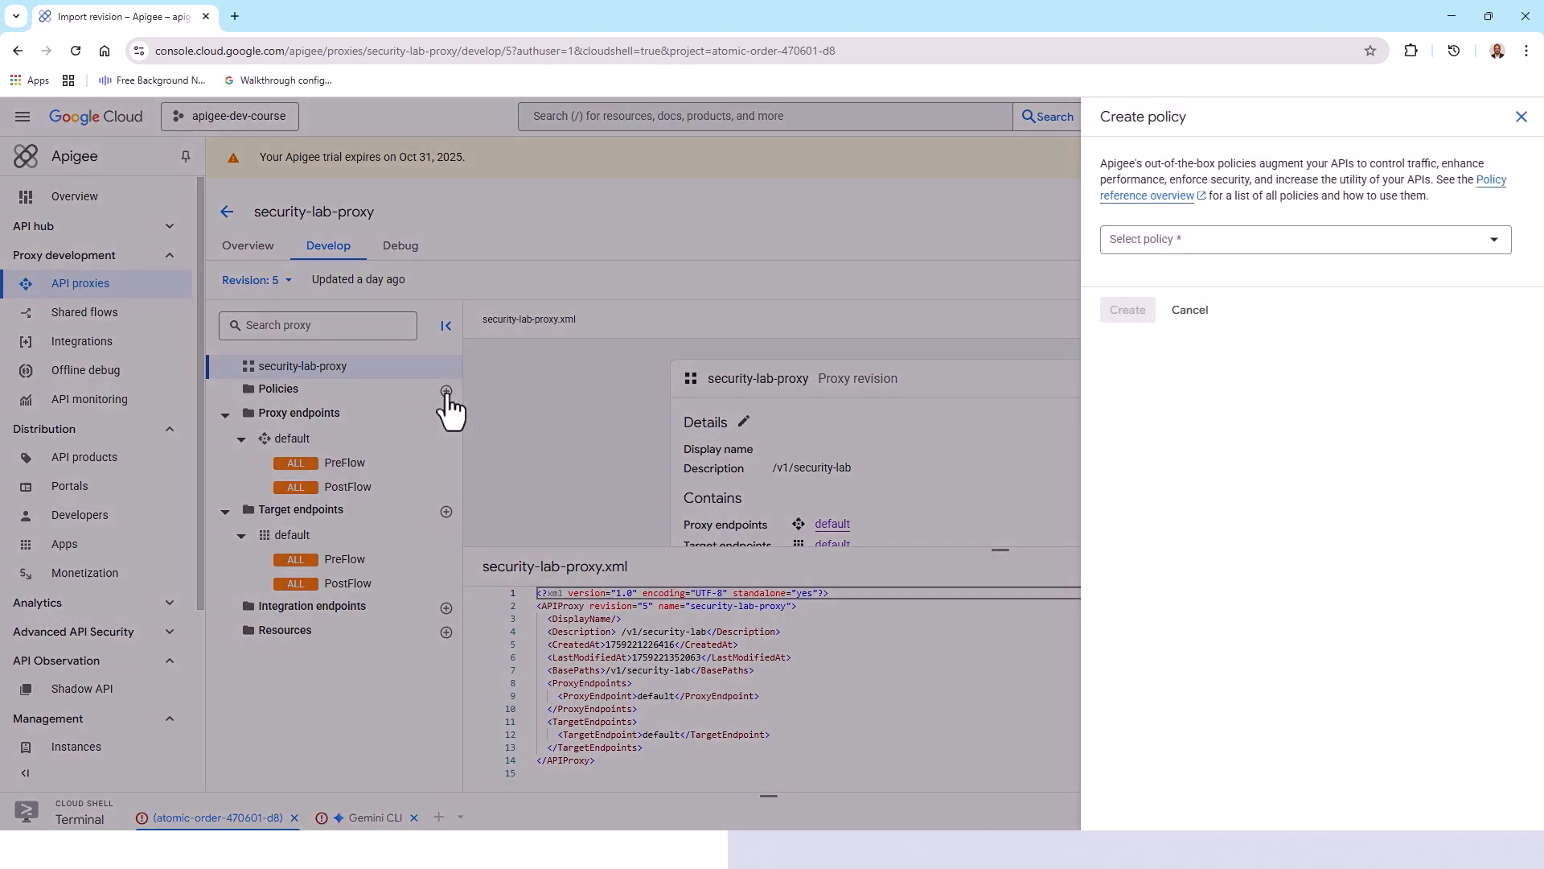
left_click(1497, 241)
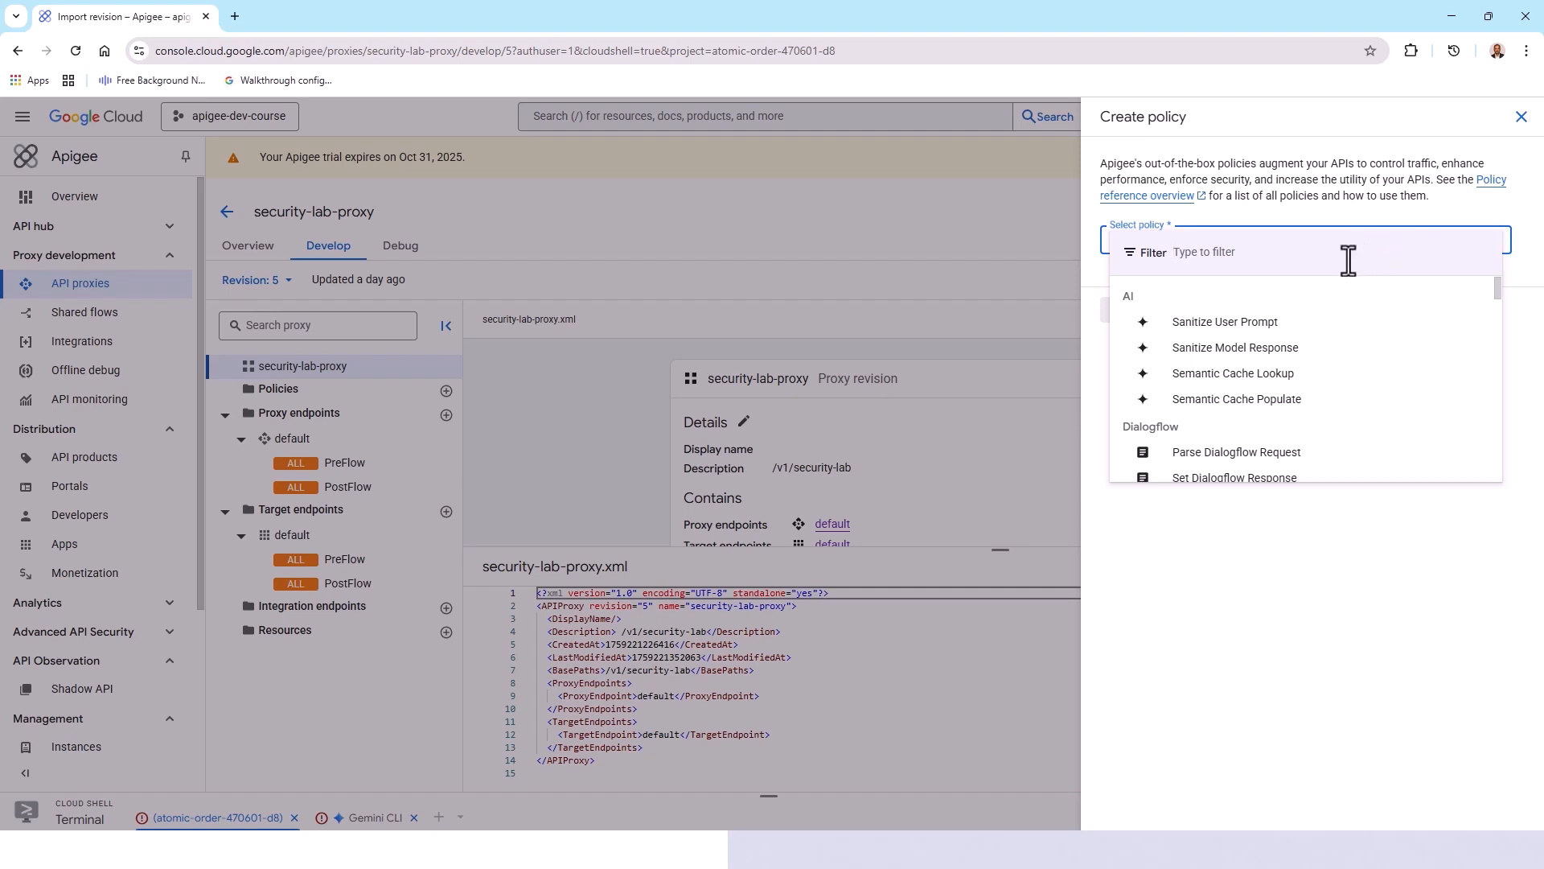
type("OAuth")
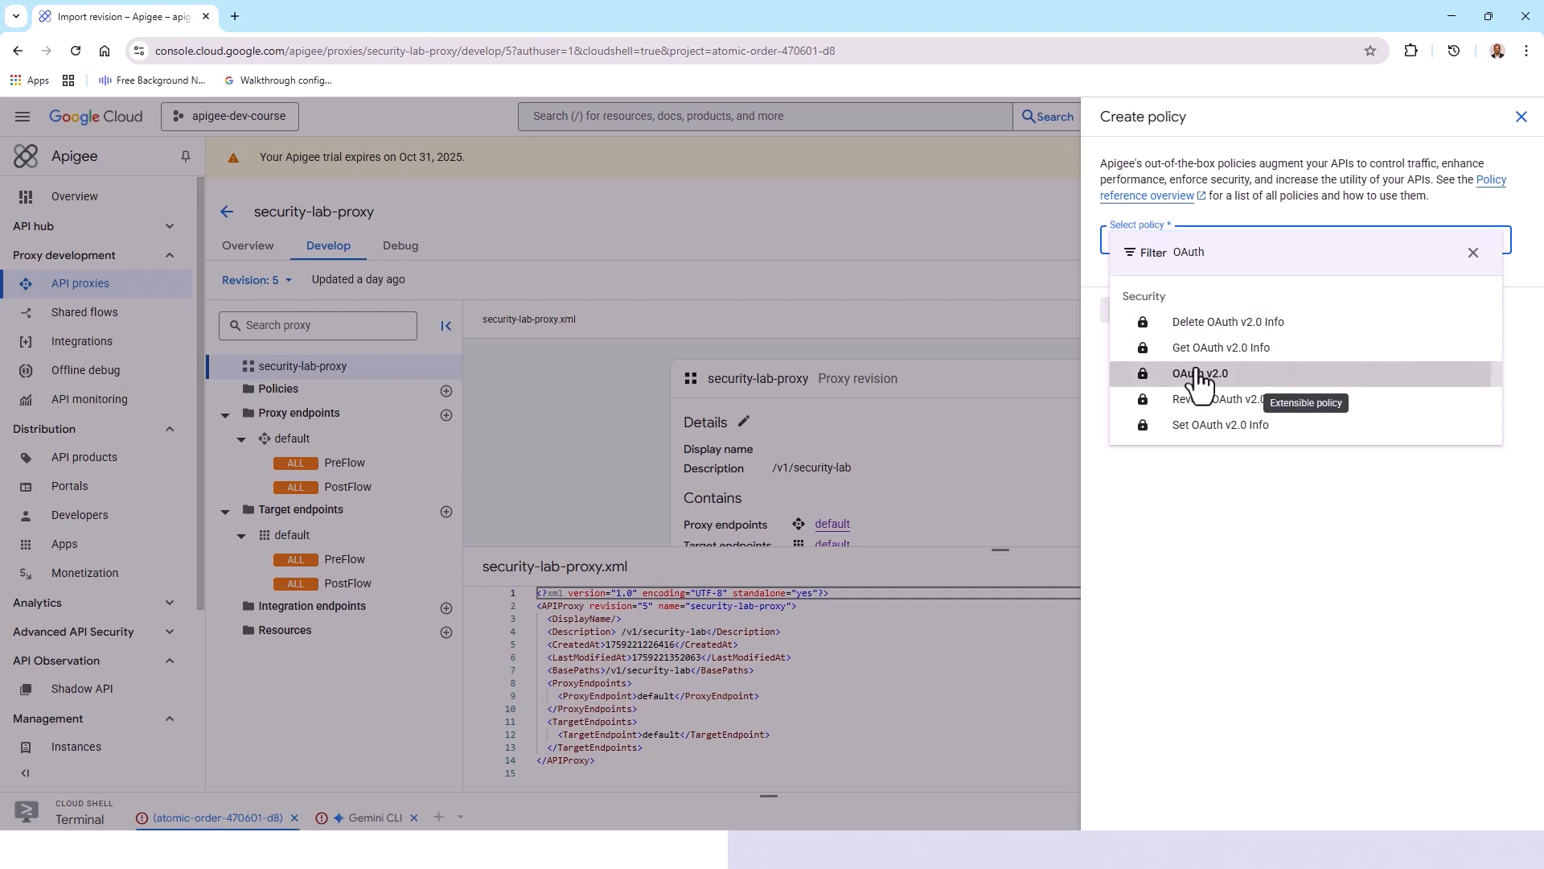
left_click(1203, 375)
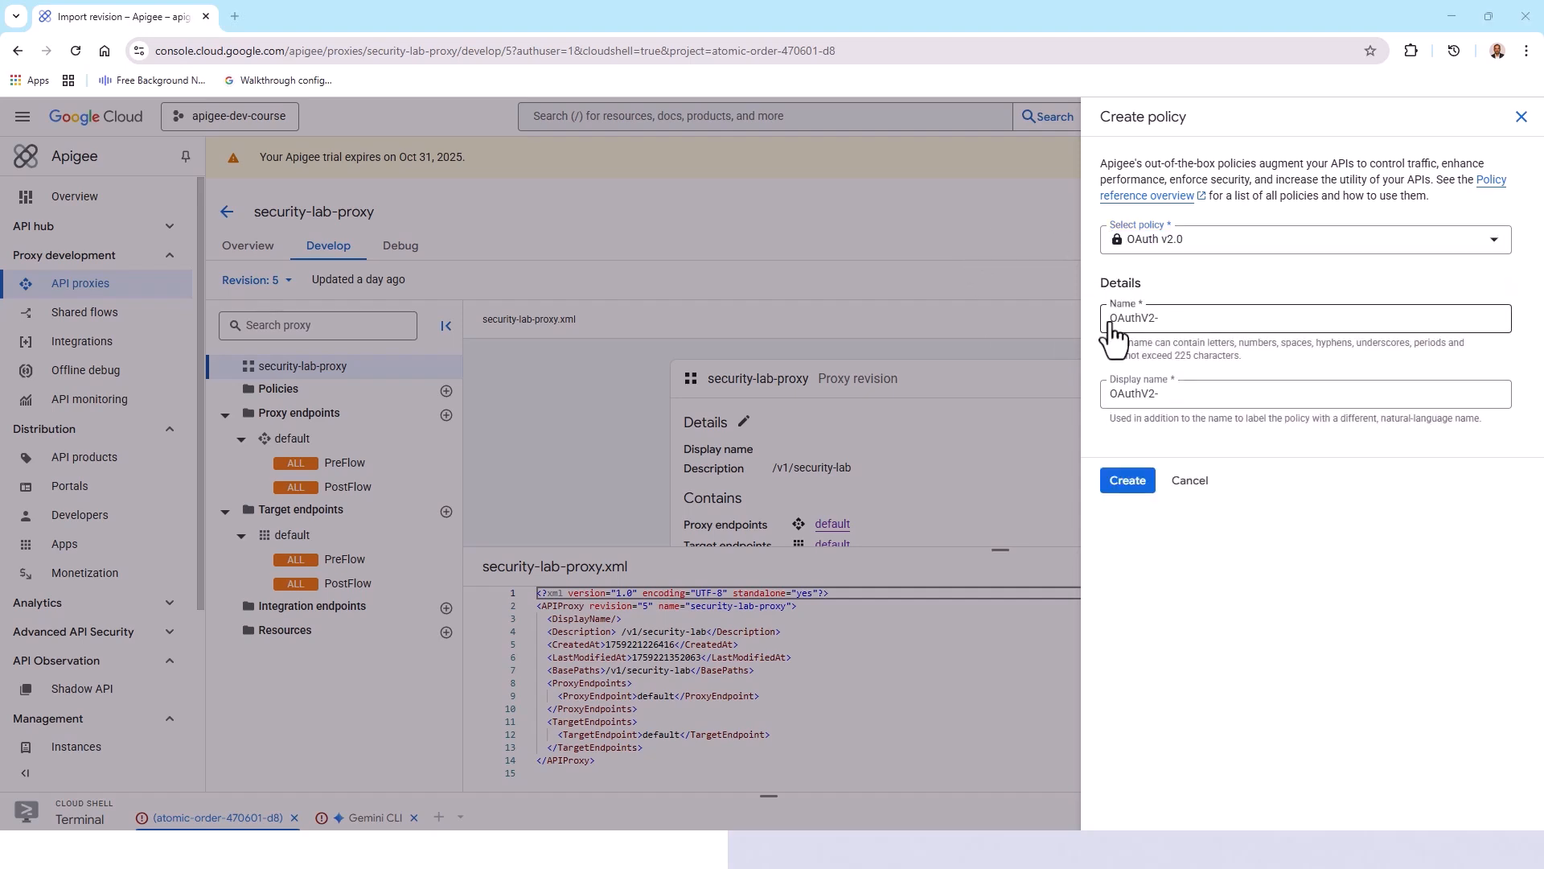
Step: Enter OAuthV2-GenerateAccessToken as the new policy's name and display name, and create the policy
left_click_drag(1110, 319, 1169, 321)
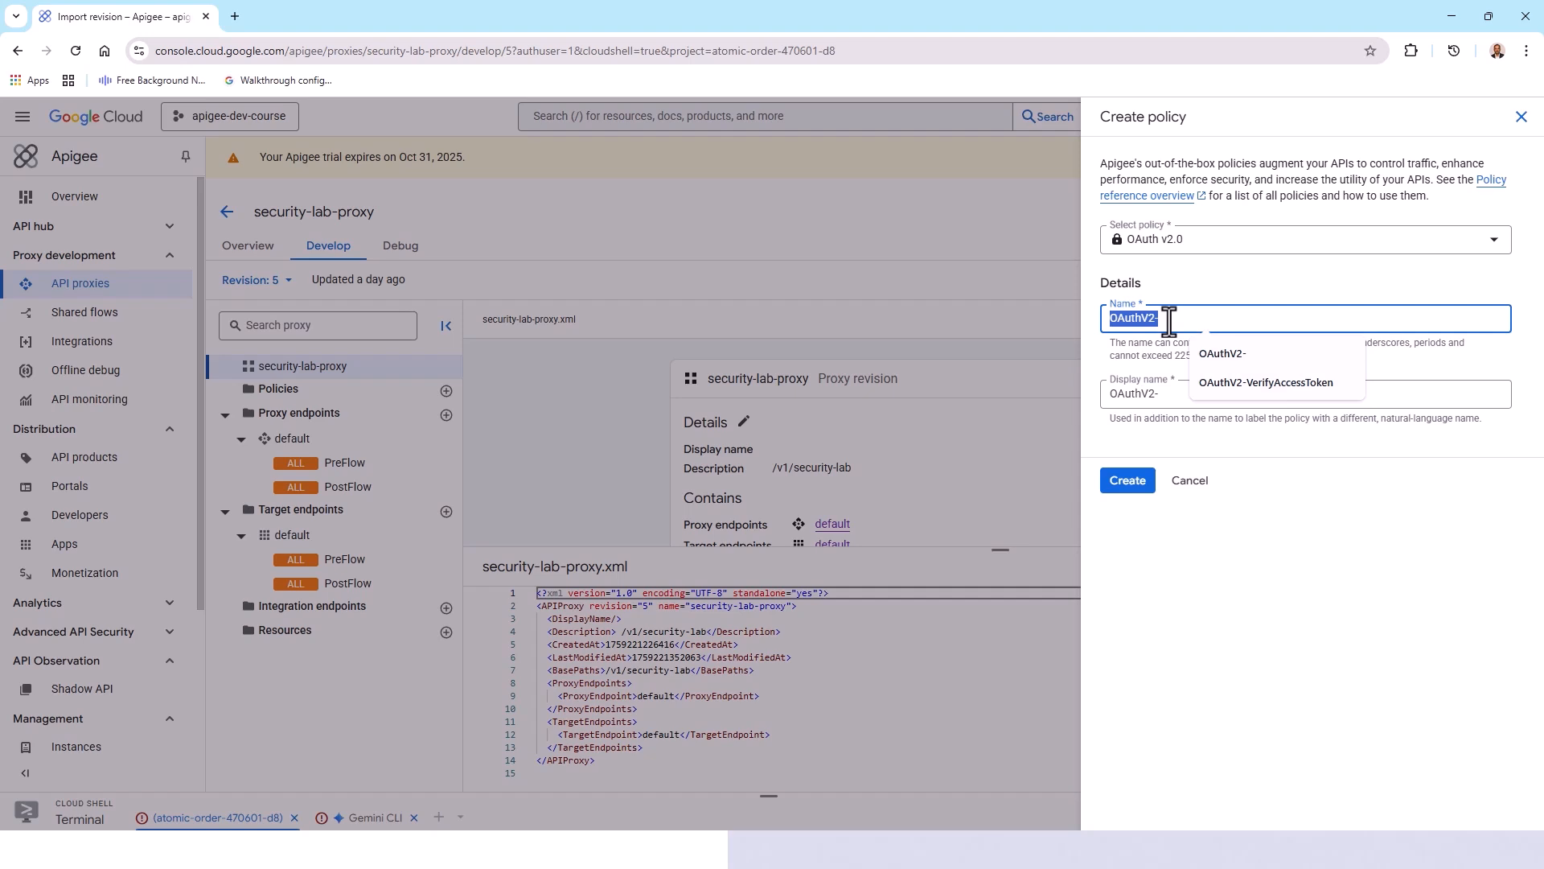
type("OAuthV2-GenerateAccessToken")
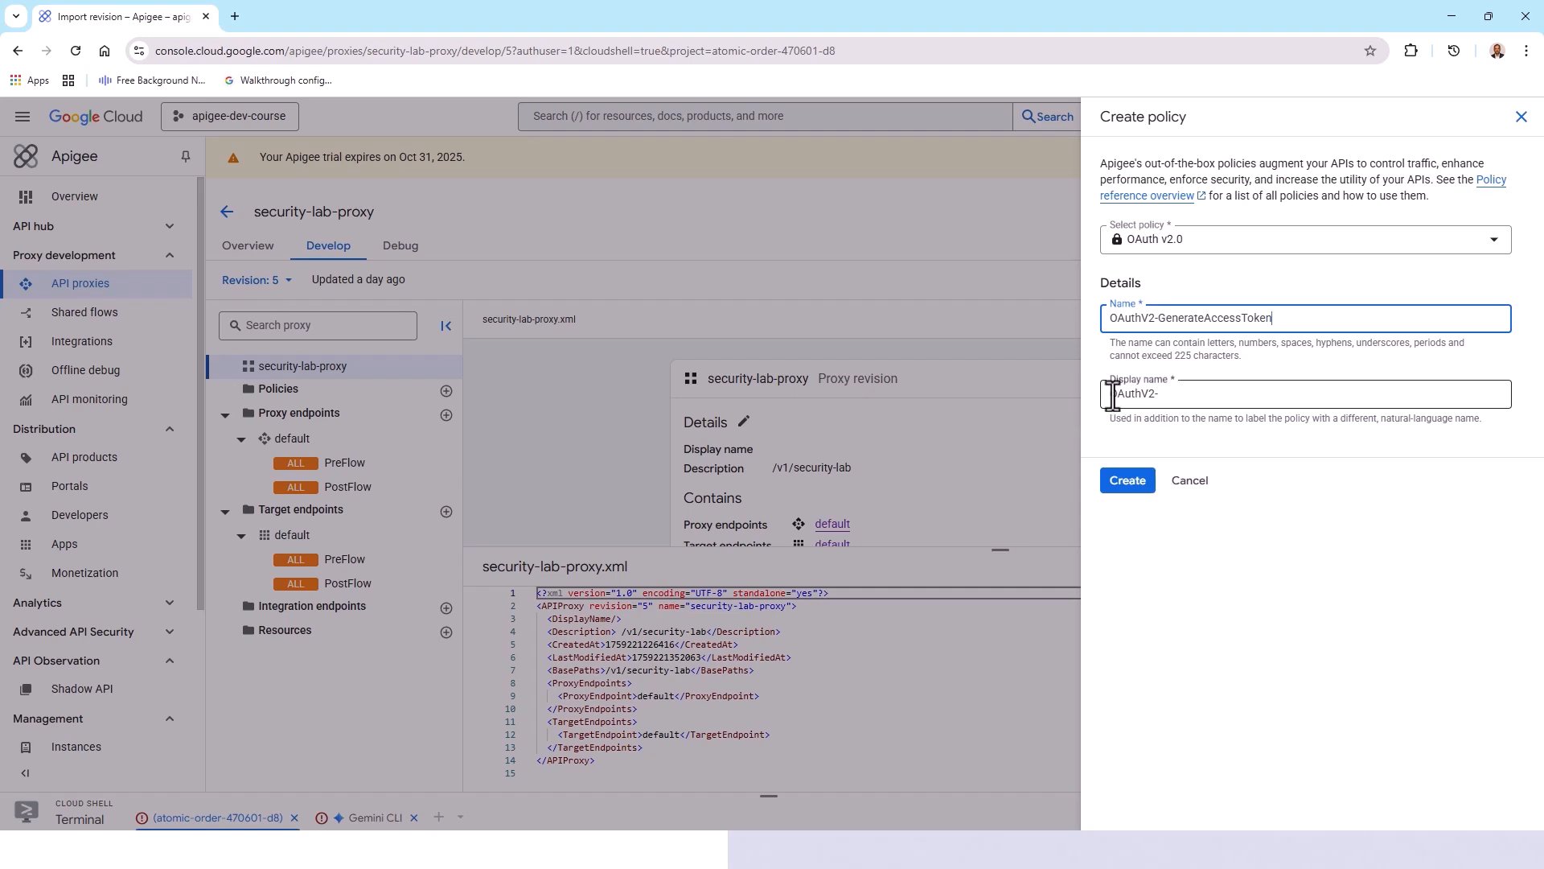
left_click_drag(1108, 398, 1181, 398)
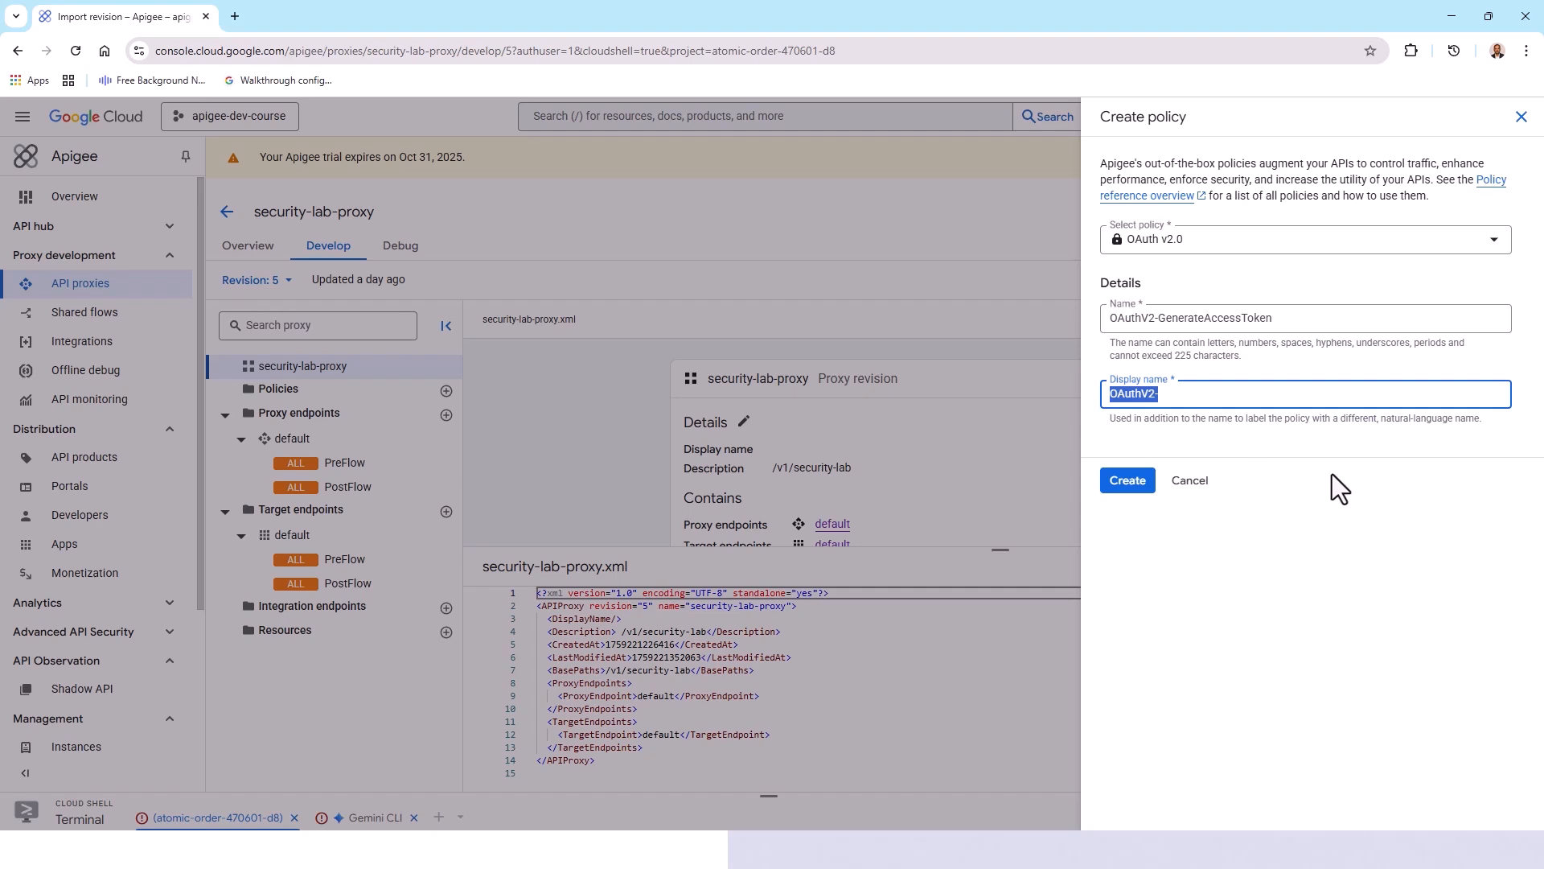
left_click(1186, 394)
left_click(1127, 480)
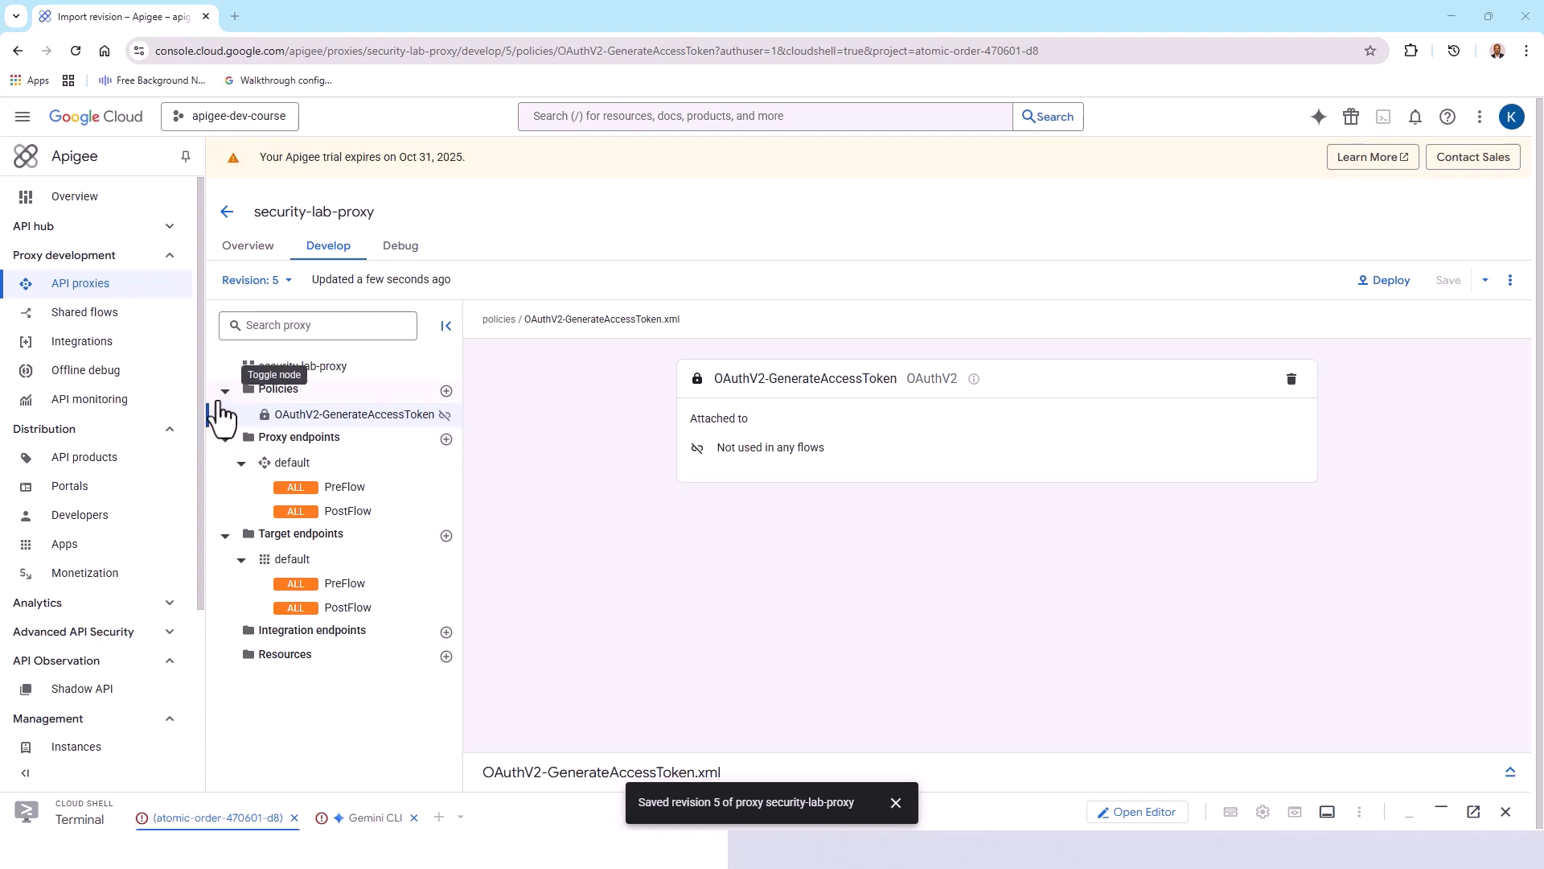
Step: Create a second OAuth v2.0 policy named OAuthV2-VerifyAccessToken, leaving its default display name
left_click(446, 390)
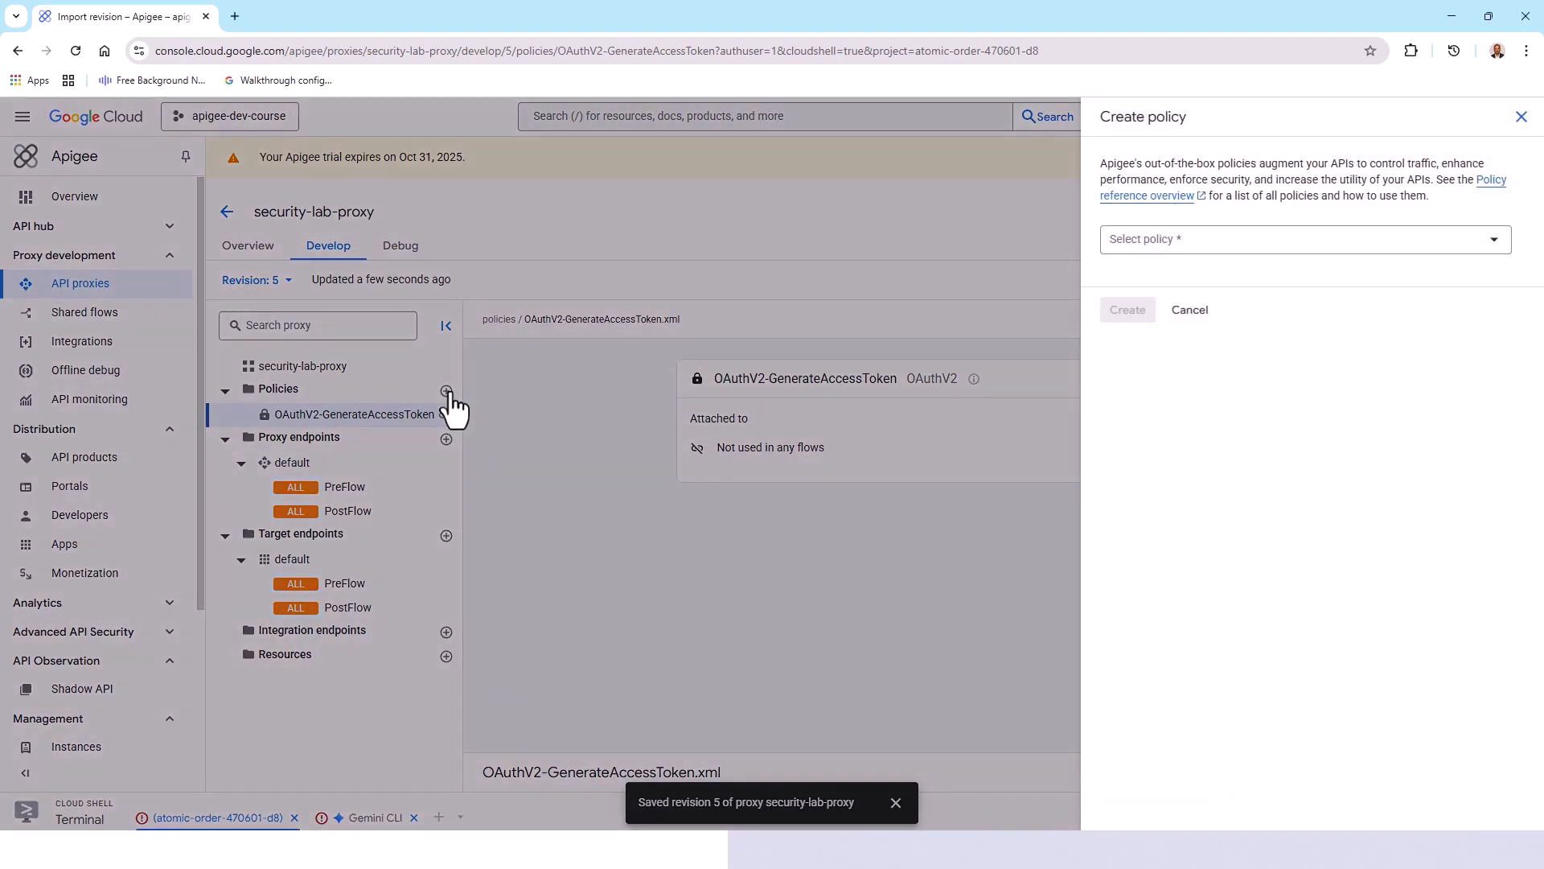
left_click(1498, 242)
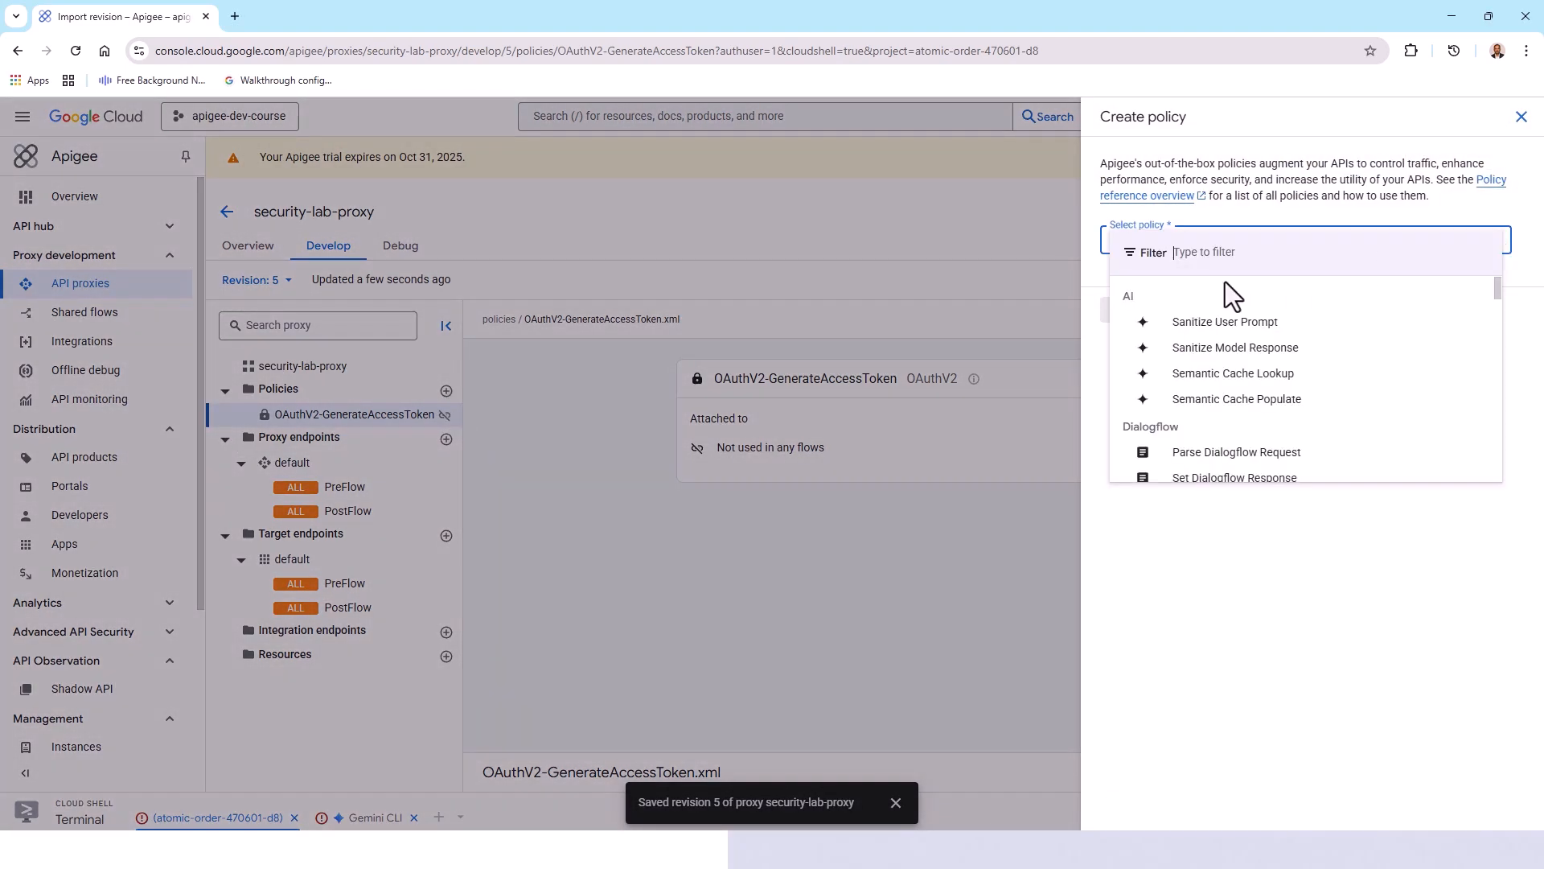
type("Oa")
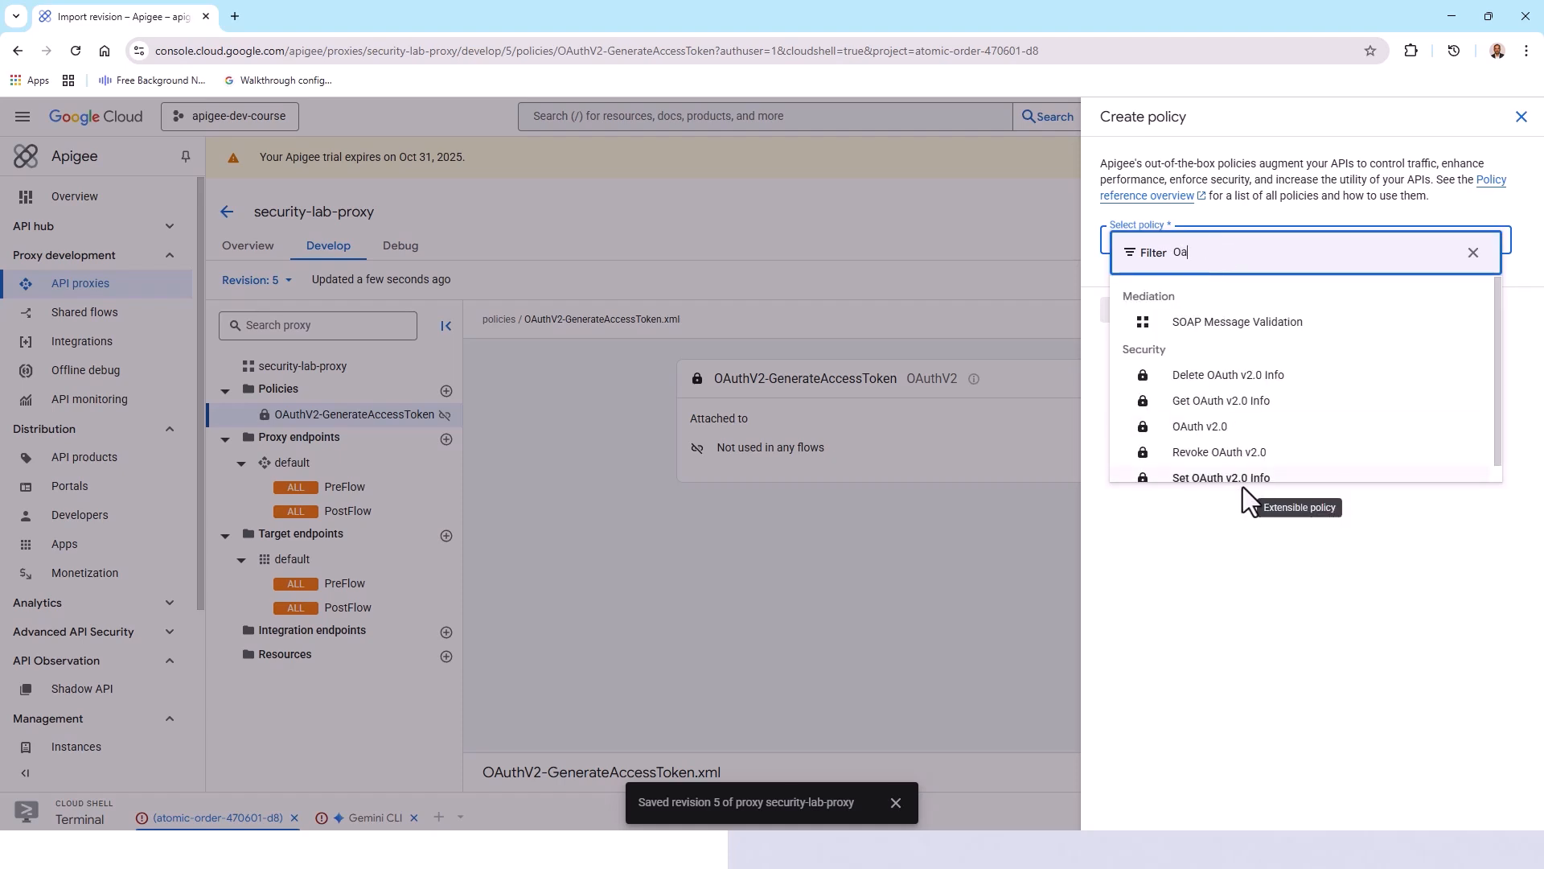
left_click(1200, 431)
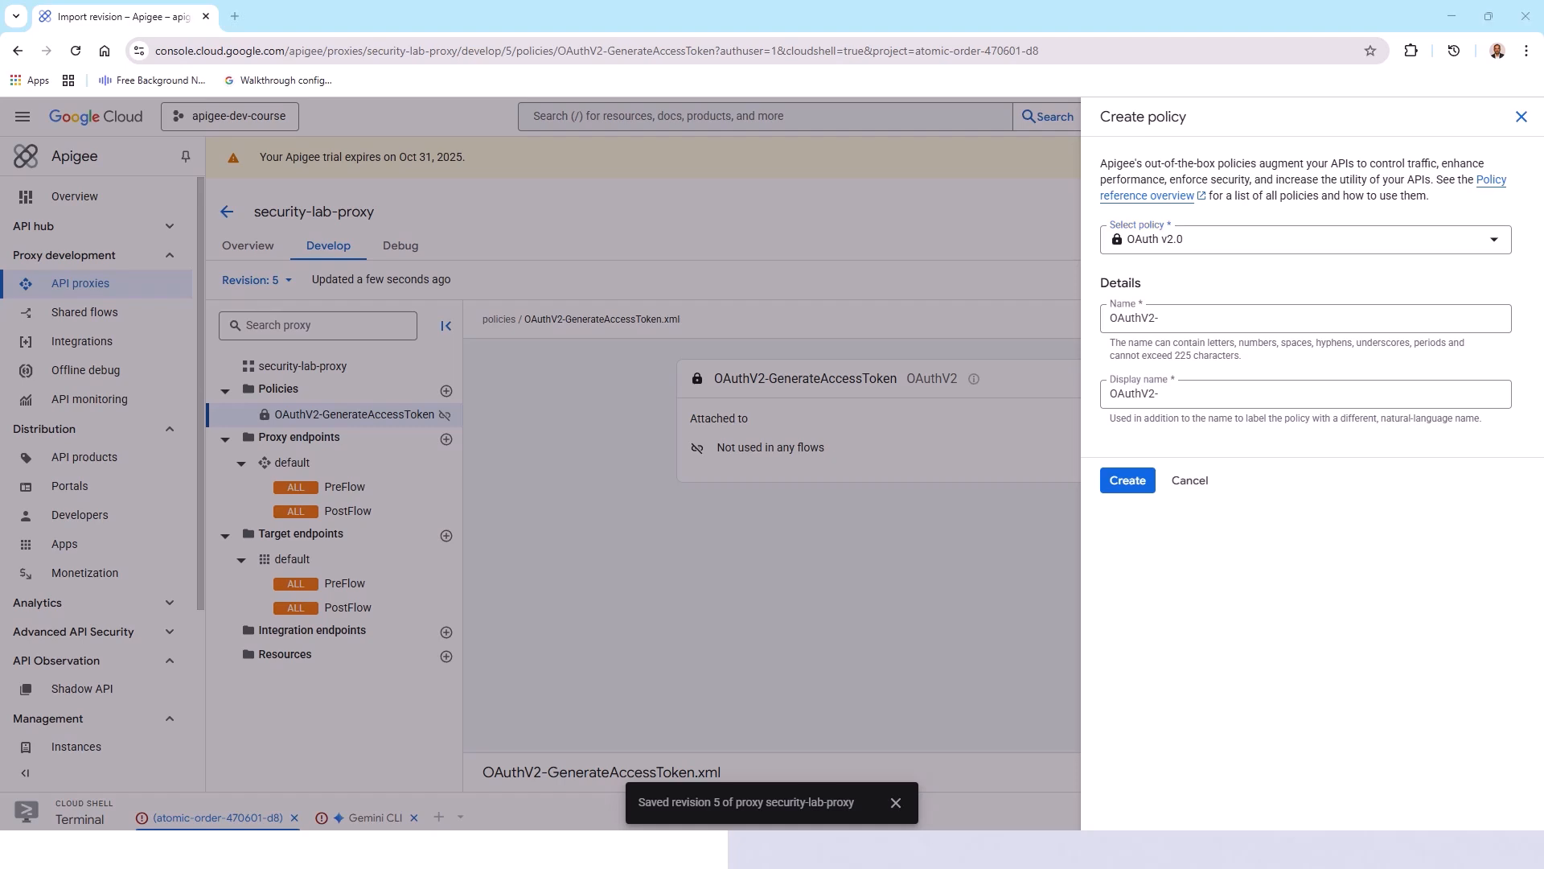
left_click(1183, 320)
triple_click(1158, 317)
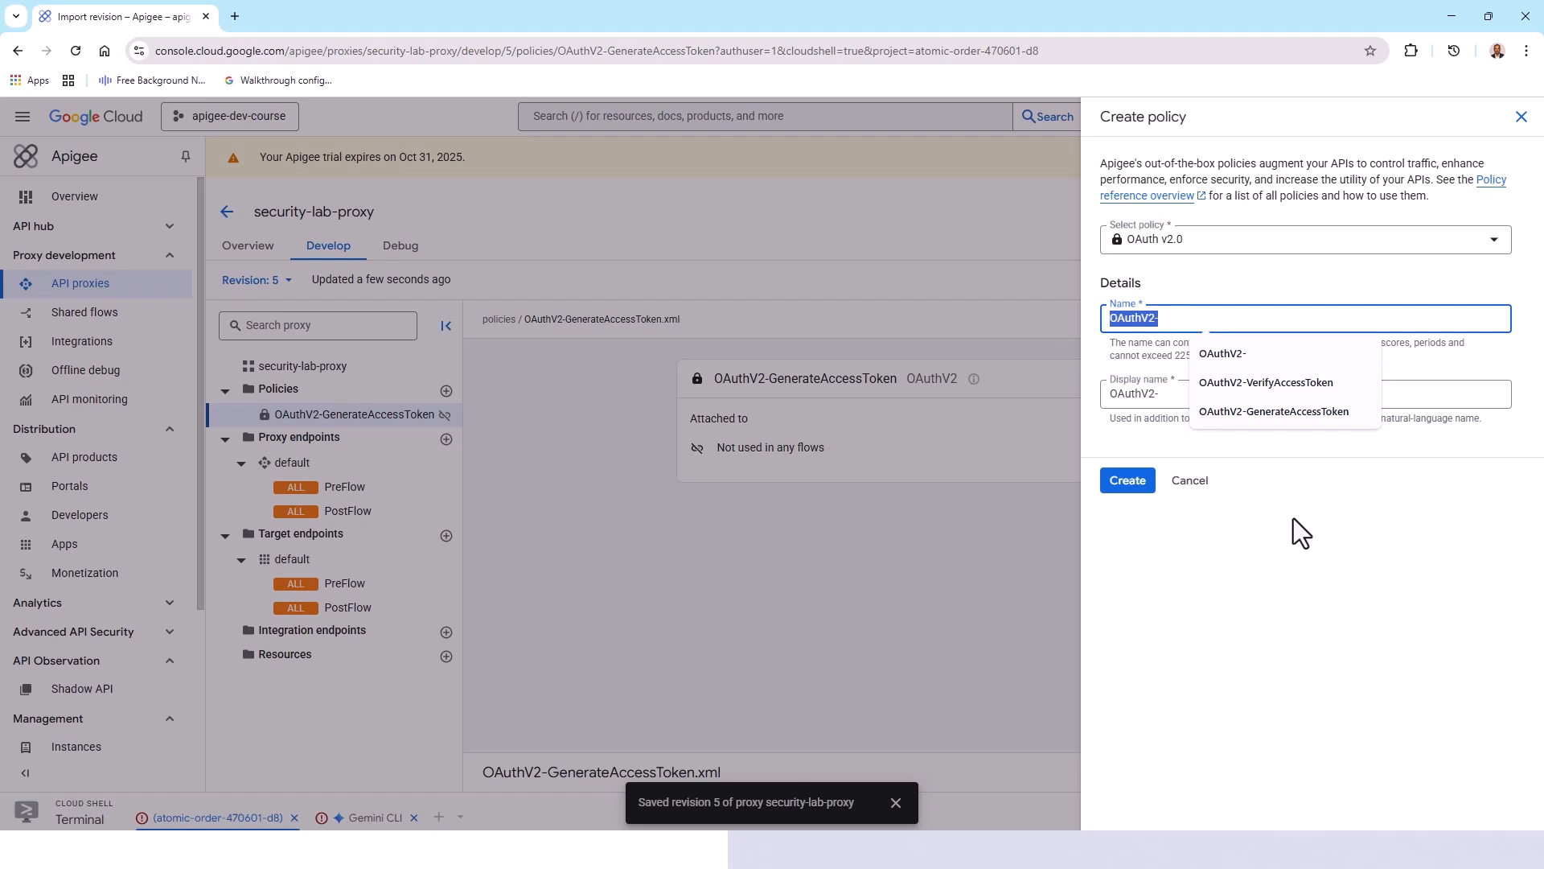
key("ctrl+v")
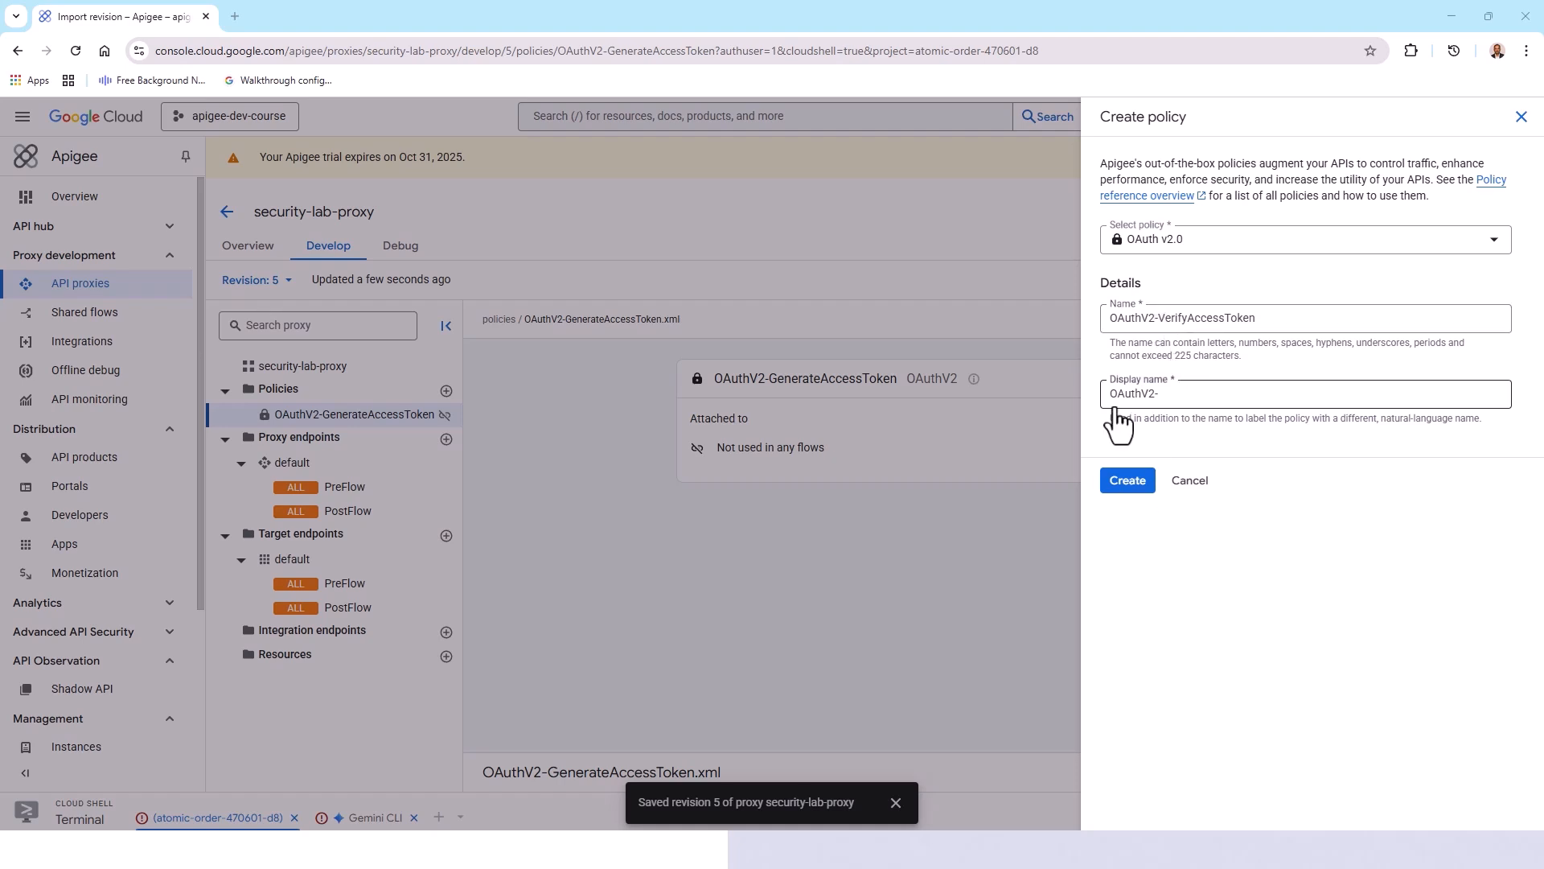
left_click(1127, 482)
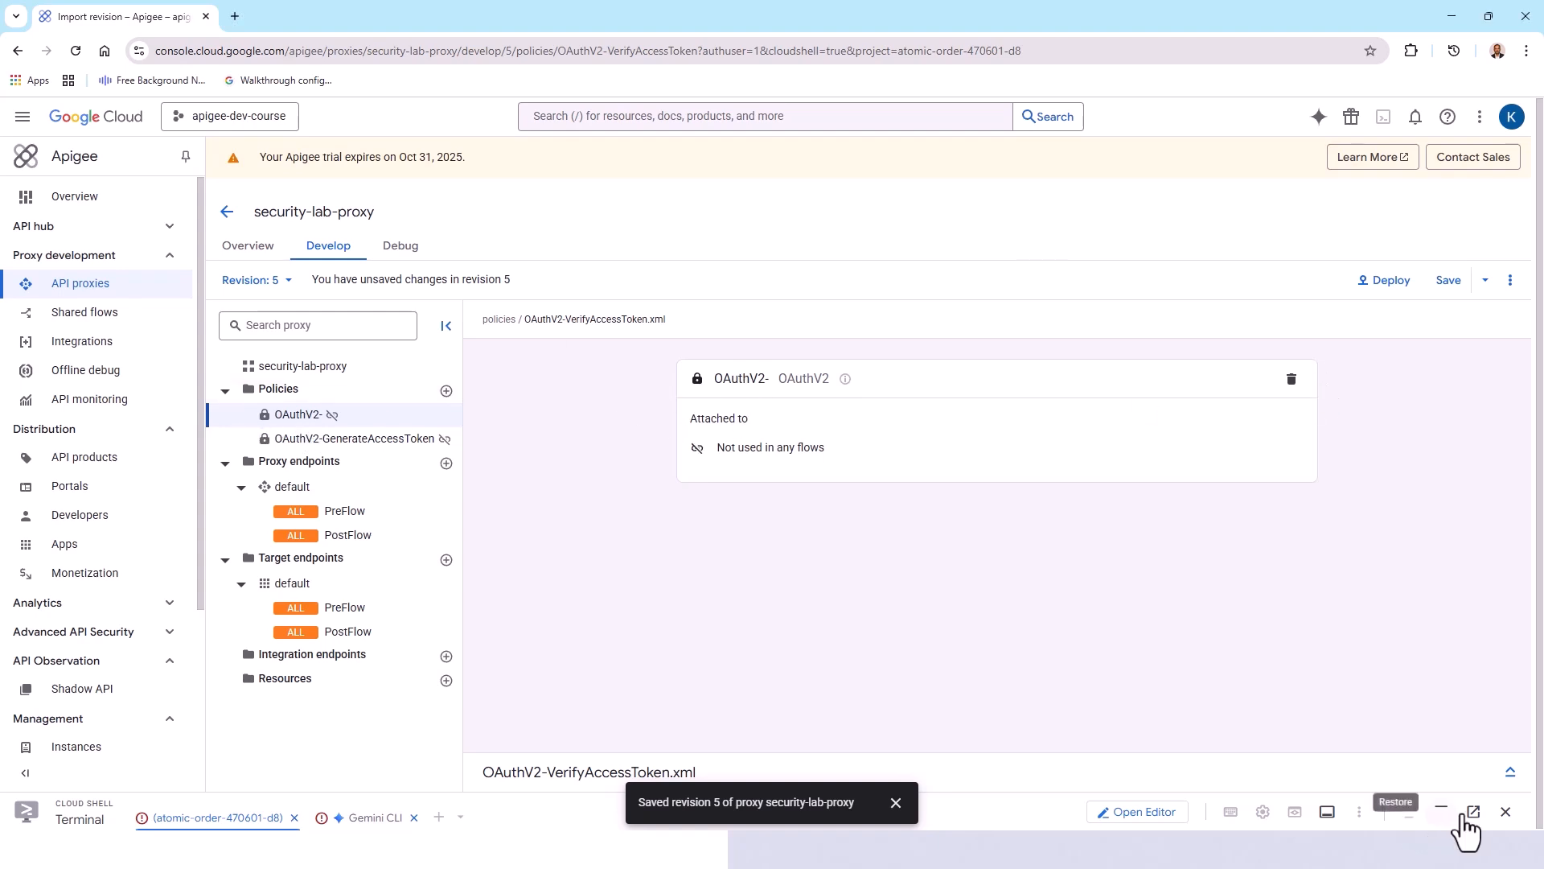
Step: Replace the OAuthV2-VerifyAccessToken XML with display name OAuthV2-VerifyAccessToken, operation VerifyAccessToken and GenerateResponse set to false, and save the revision
left_click(1509, 772)
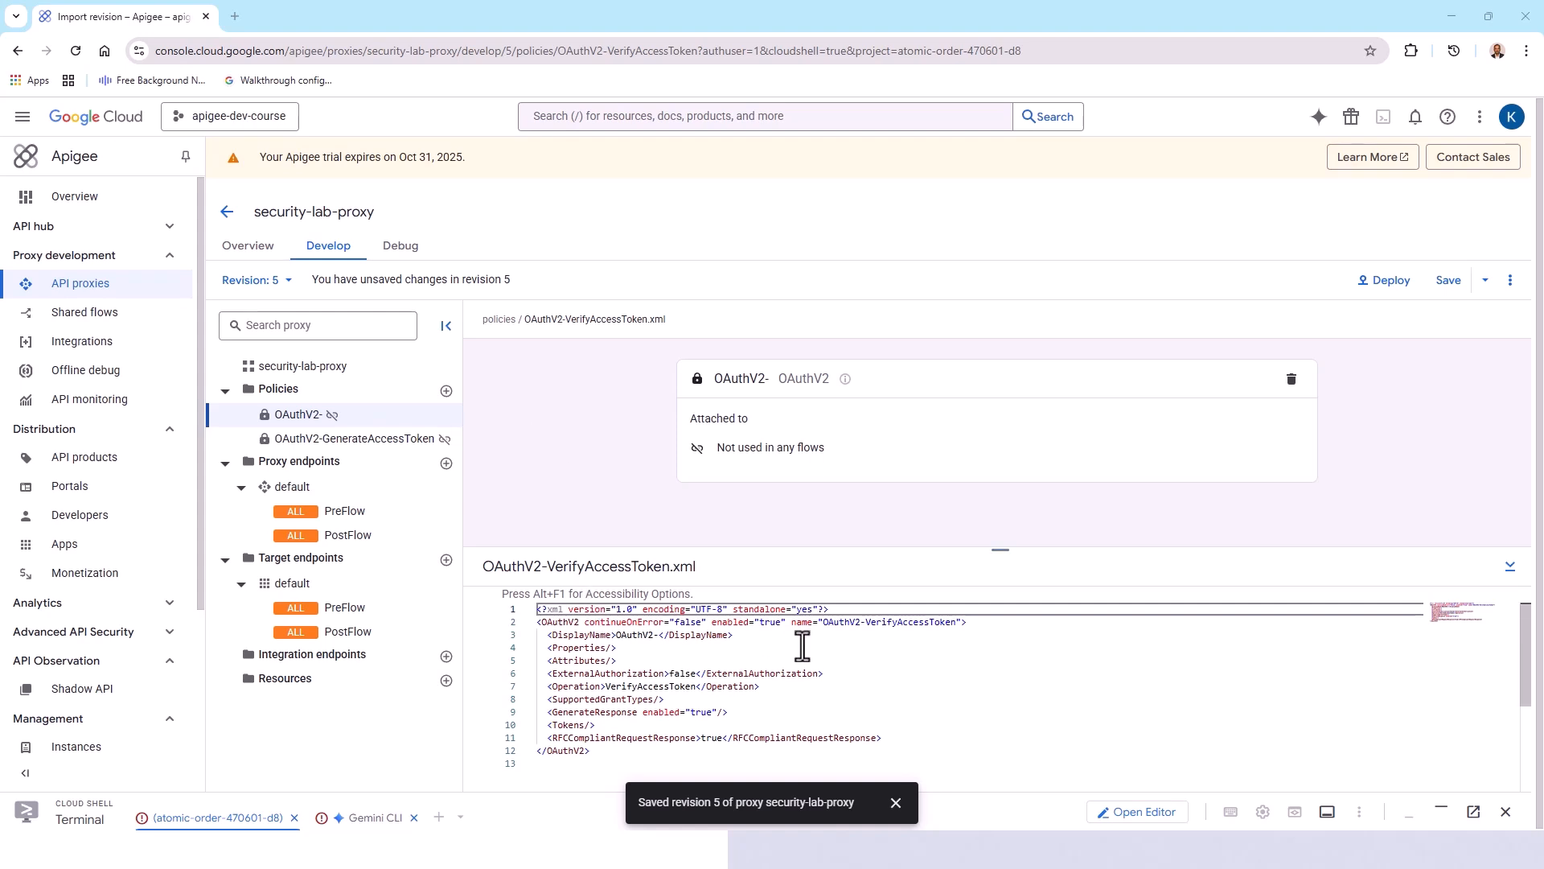
left_click_drag(995, 550, 1000, 428)
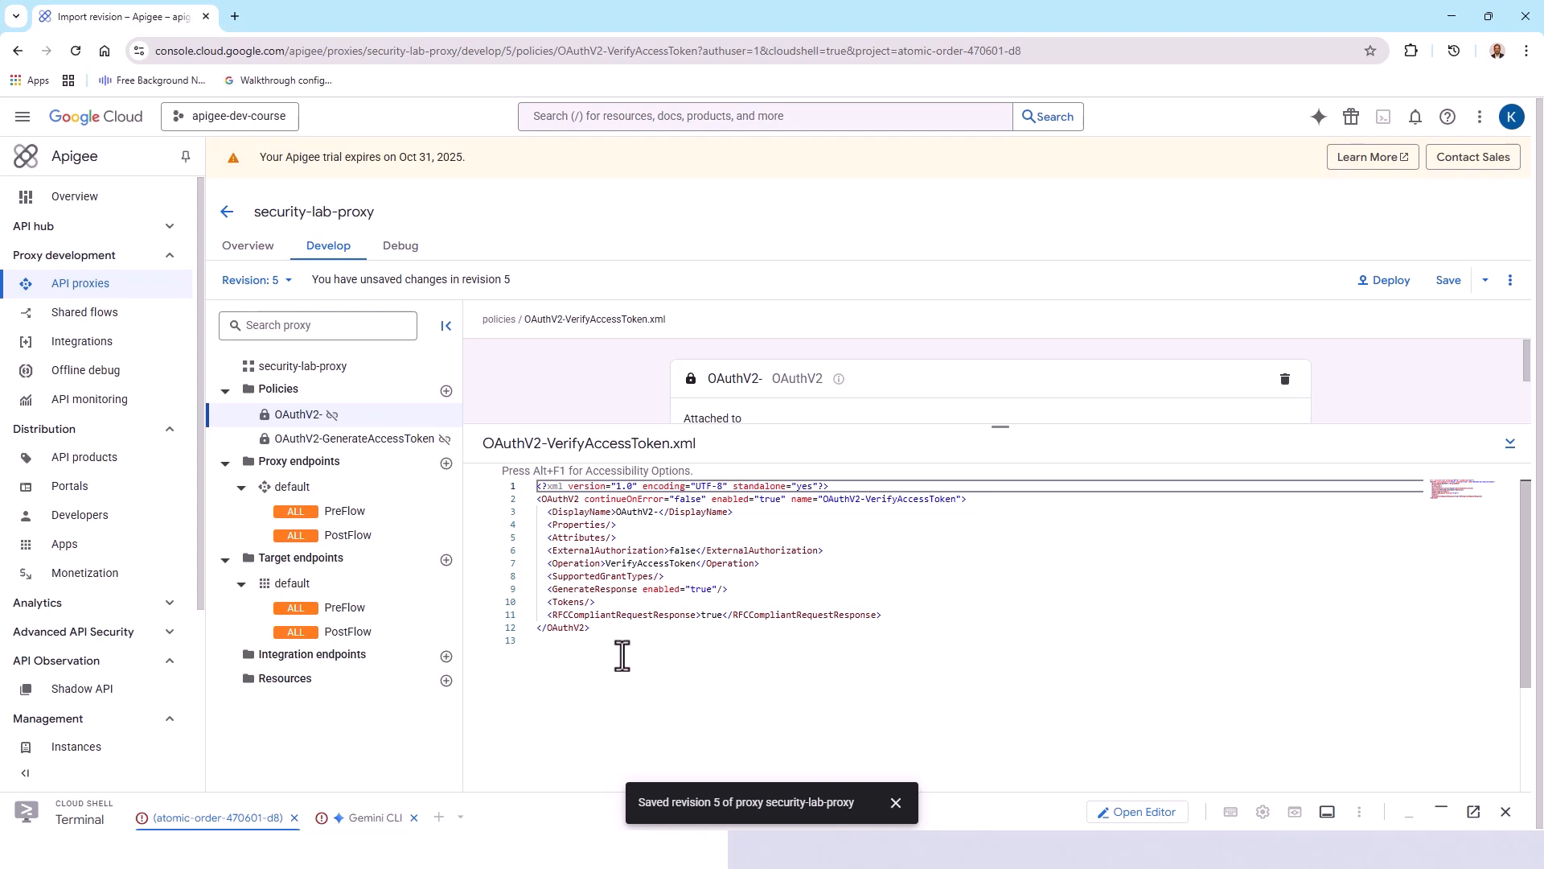
left_click_drag(620, 652, 476, 462)
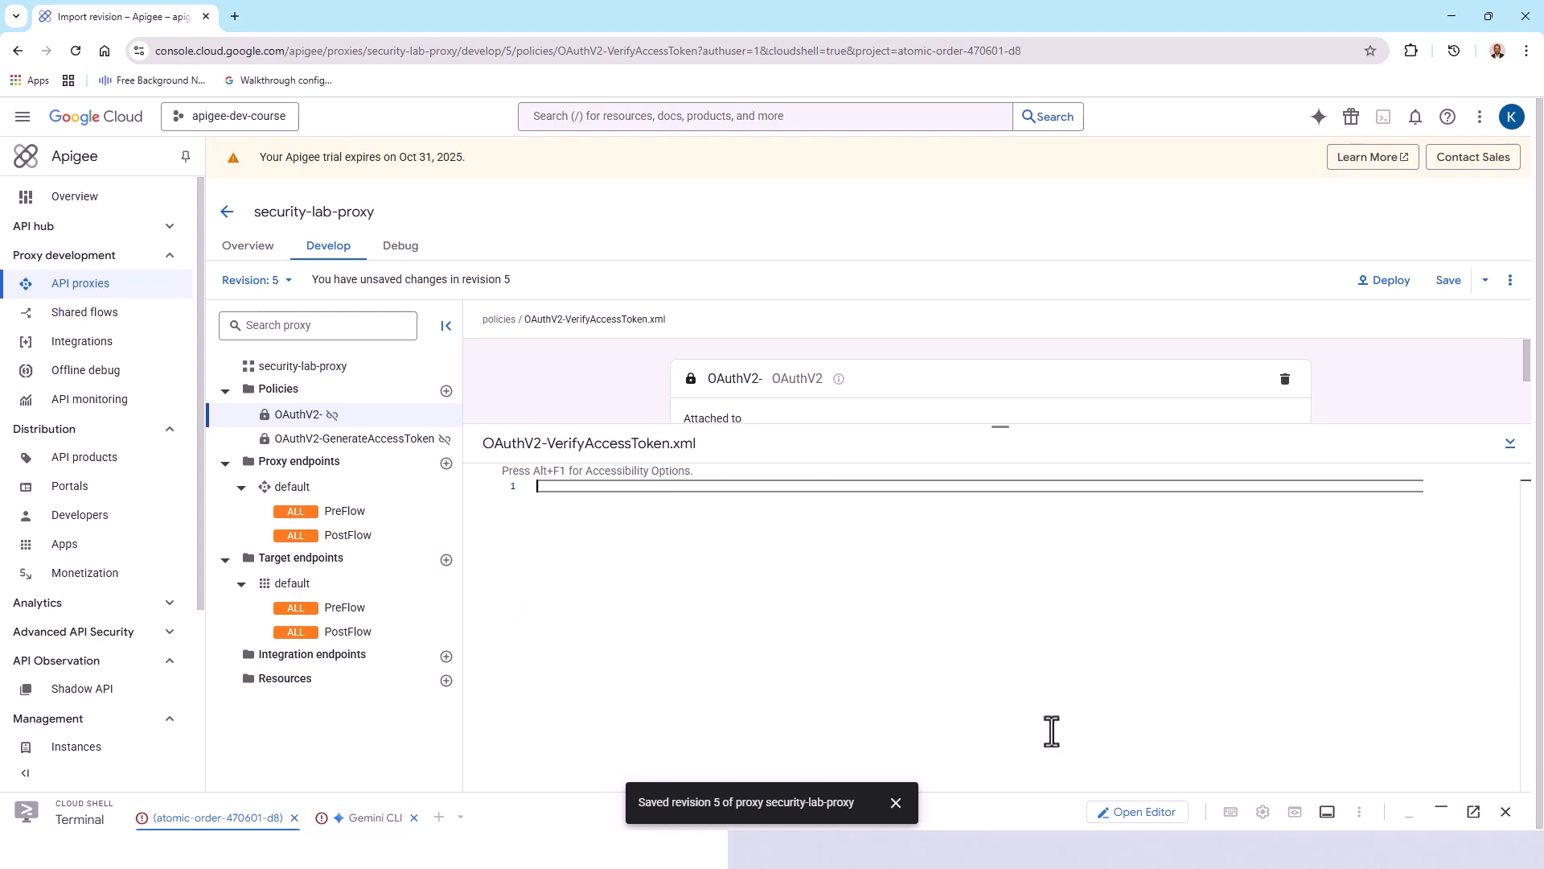
key("Delete")
type("<?xml version=\"1.0\" encoding=\"UTF-8\" standalone=\"yes\"?> <OAuthV2 async=\"false\" continueOnError=\"false\" enabled=\"true\" name=\"OAuthV2-VerifyAccessToken\">     <DisplayName>OAuthV2-VerifyAccessToken</DisplayName>     <Operation>VerifyAccessToken</Operation>     <GenerateResponse enabled=\"false\"/> </OAuthV2>")
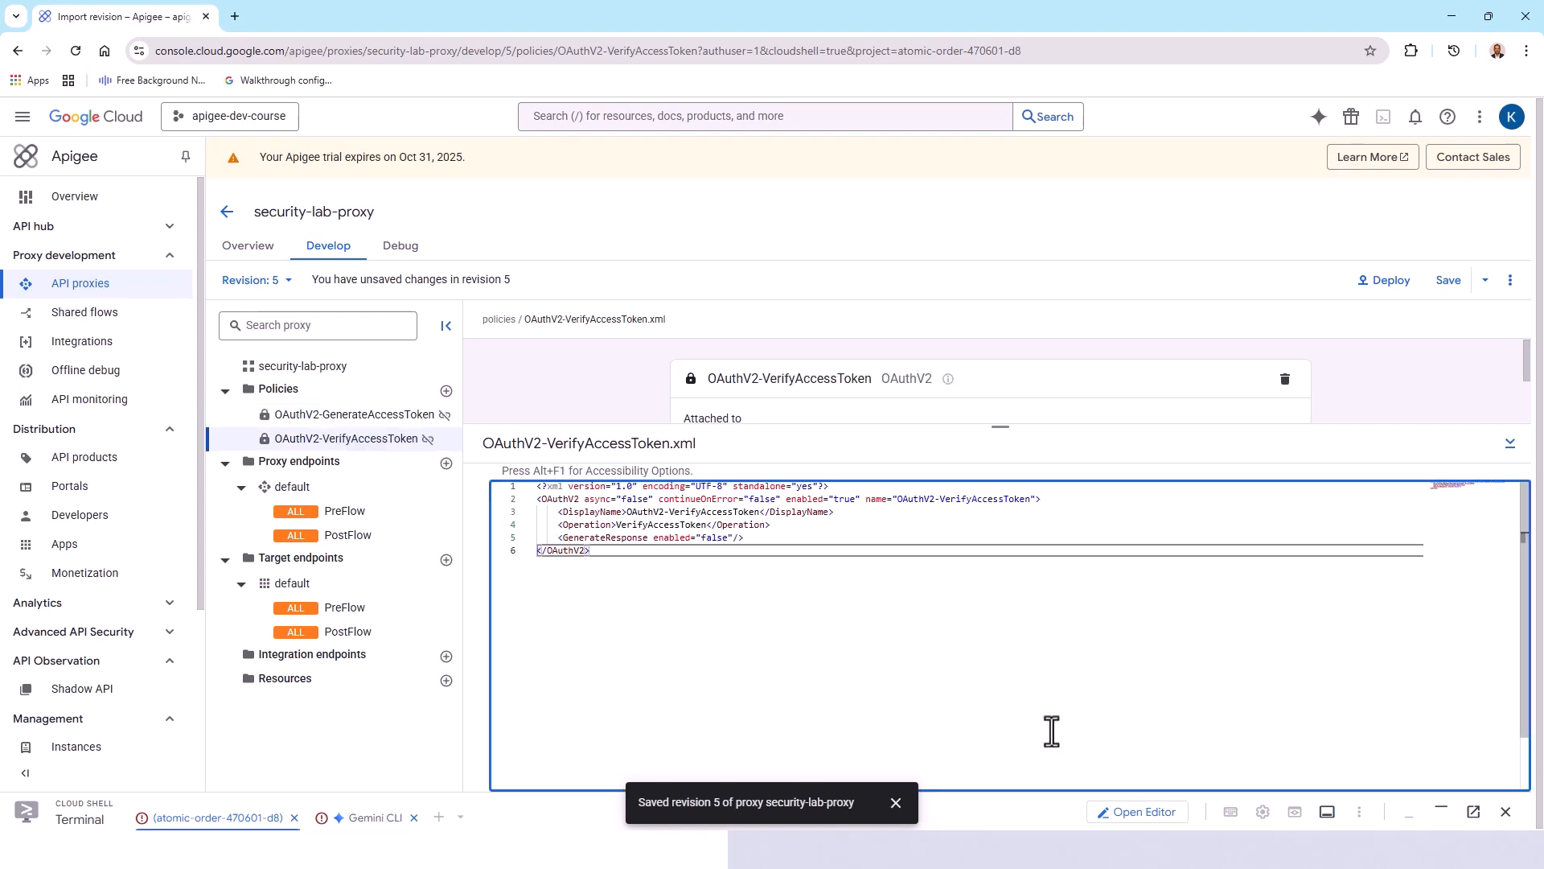
left_click(1447, 280)
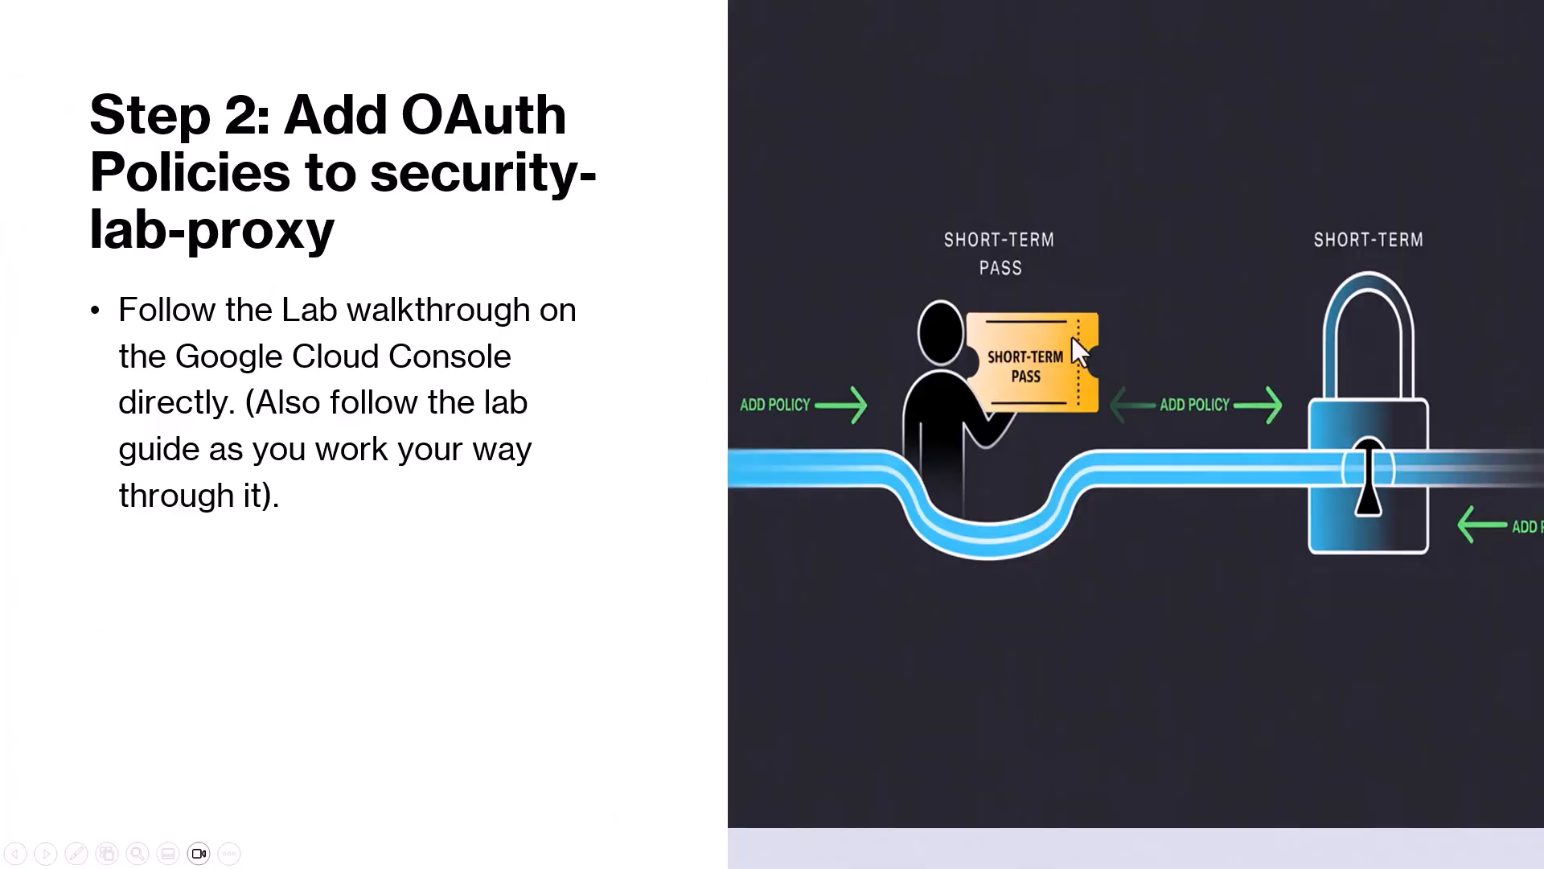
left_click(1166, 400)
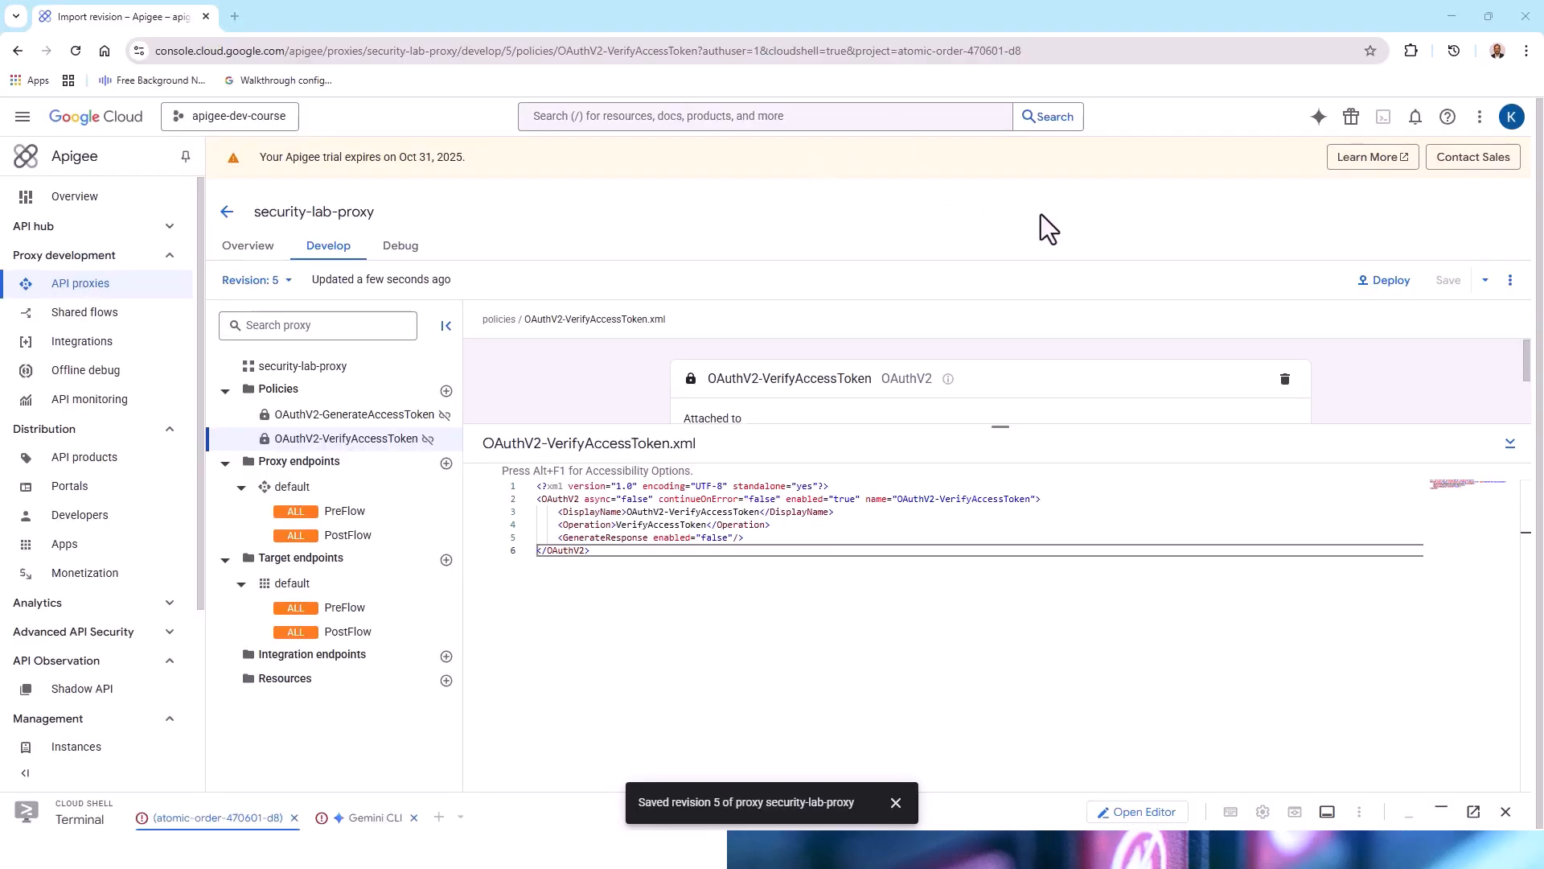
Step: Replace the default proxy endpoint's XML with a version adding Generate Token Flow and Verify Access Token Flow, conditioned on POST to /token, and save
left_click(297, 491)
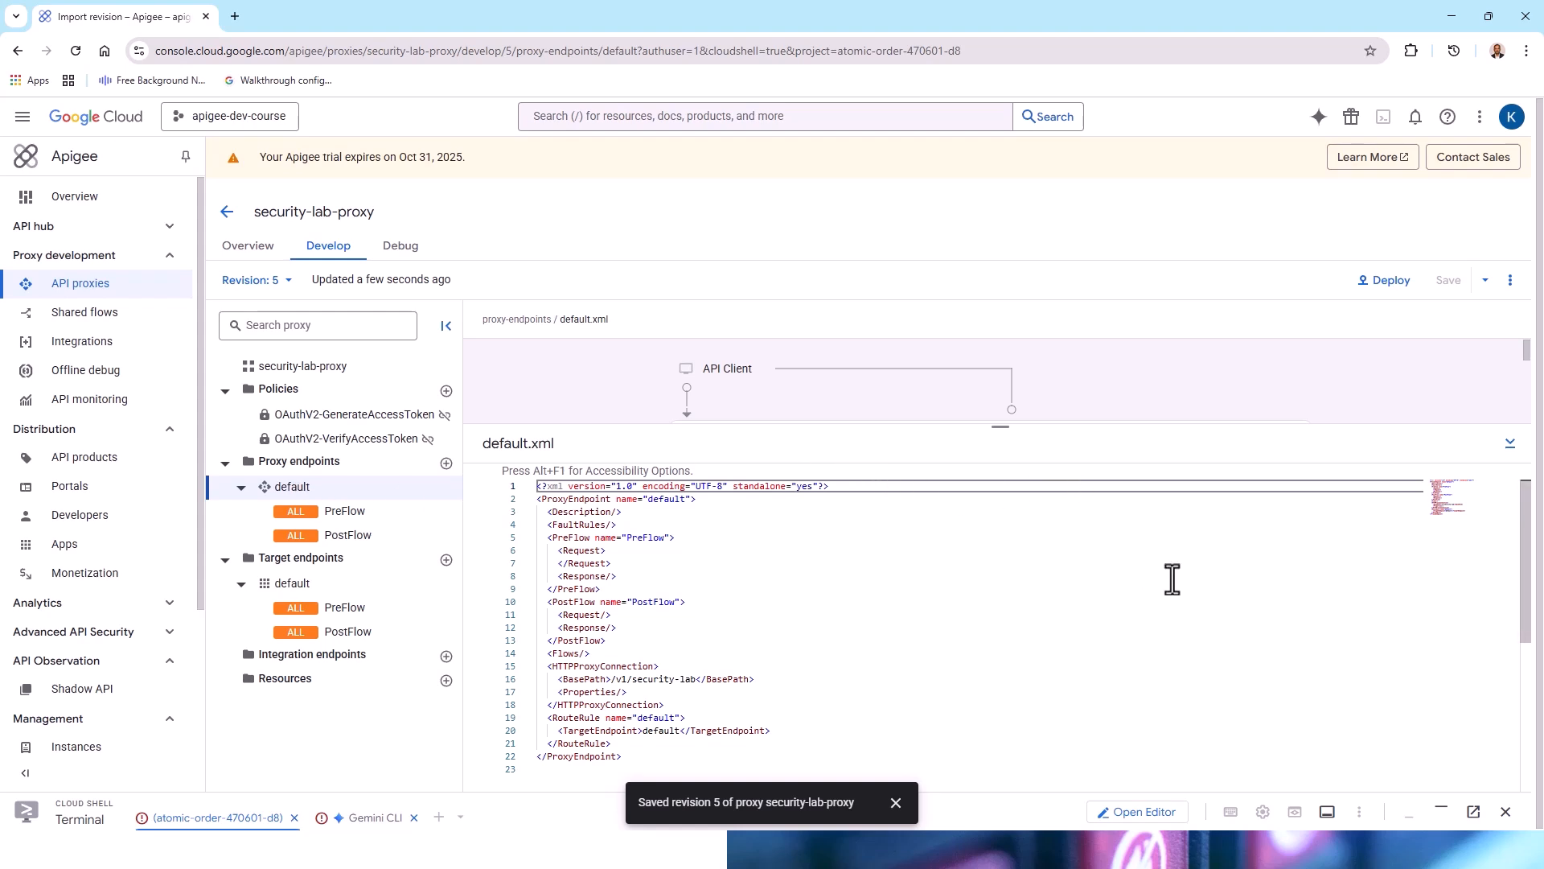
left_click(1510, 443)
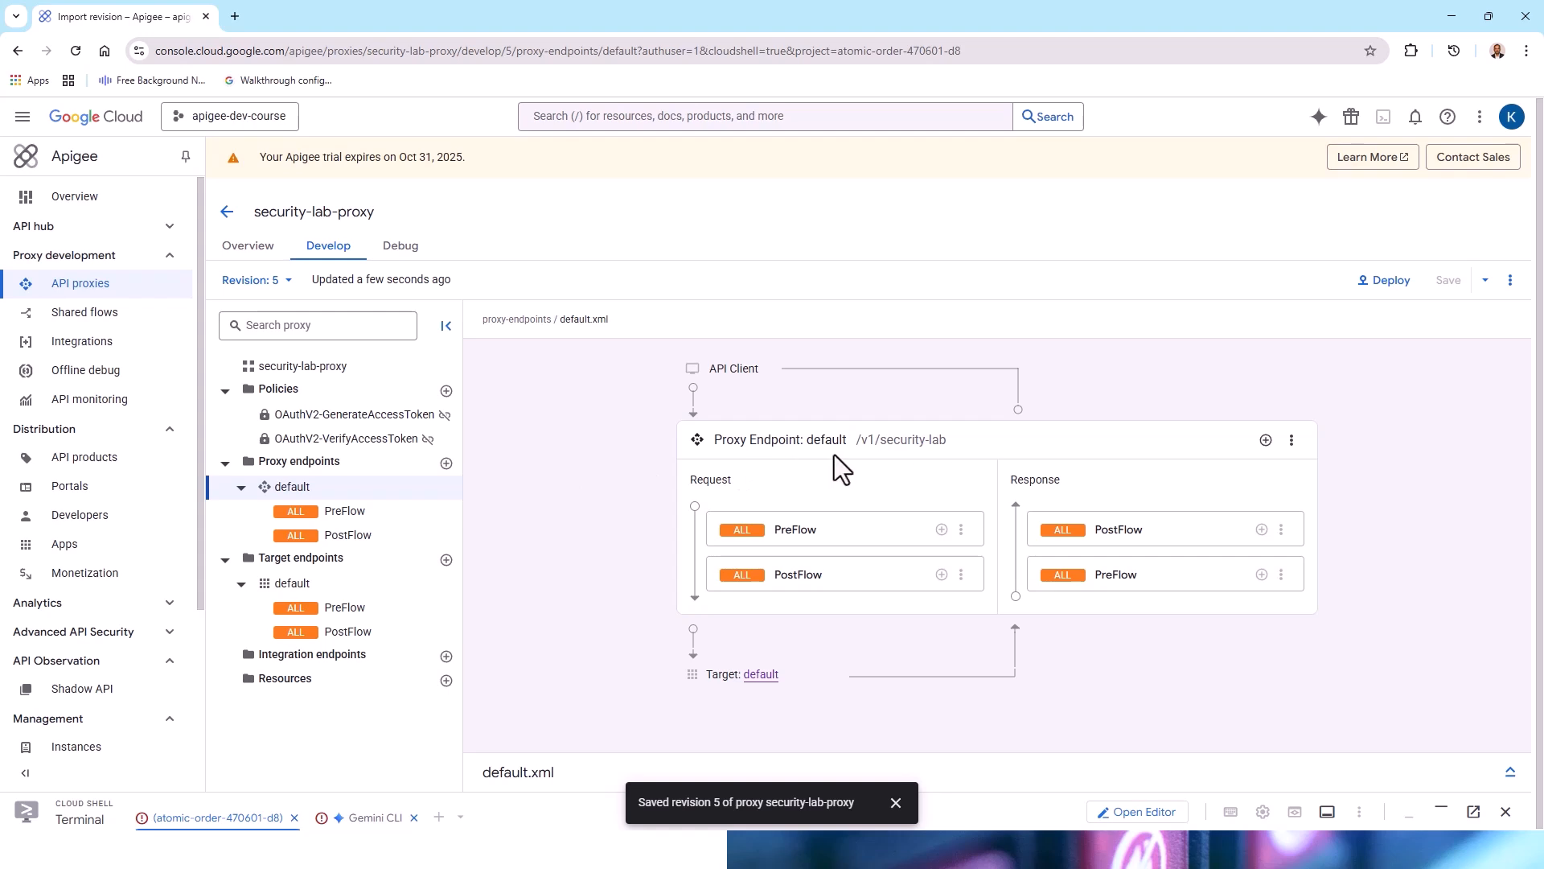
left_click(1510, 771)
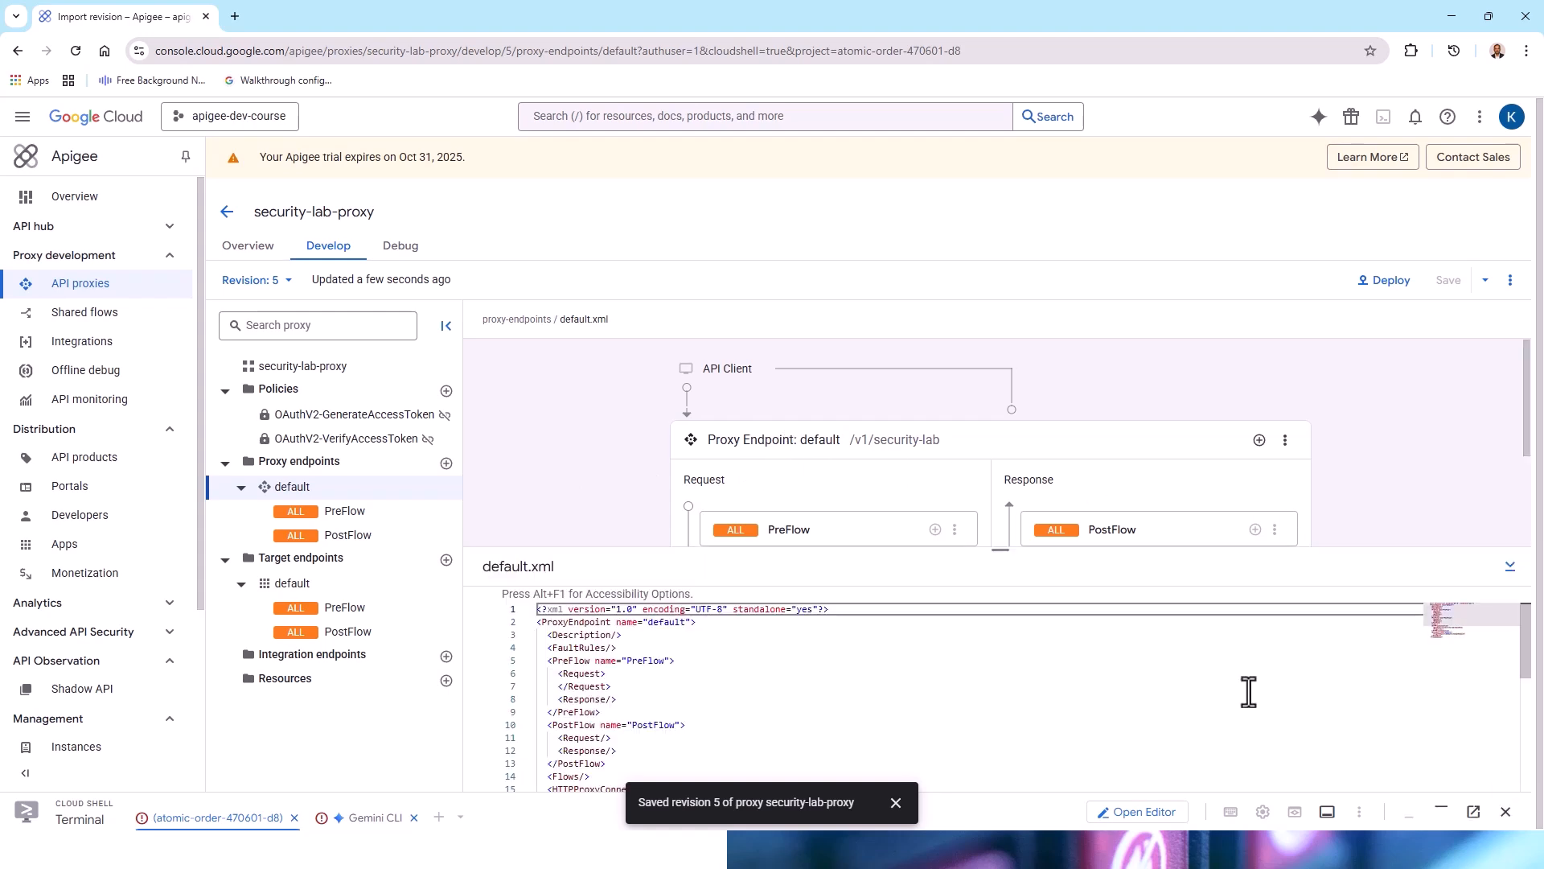
left_click_drag(1007, 551, 1015, 418)
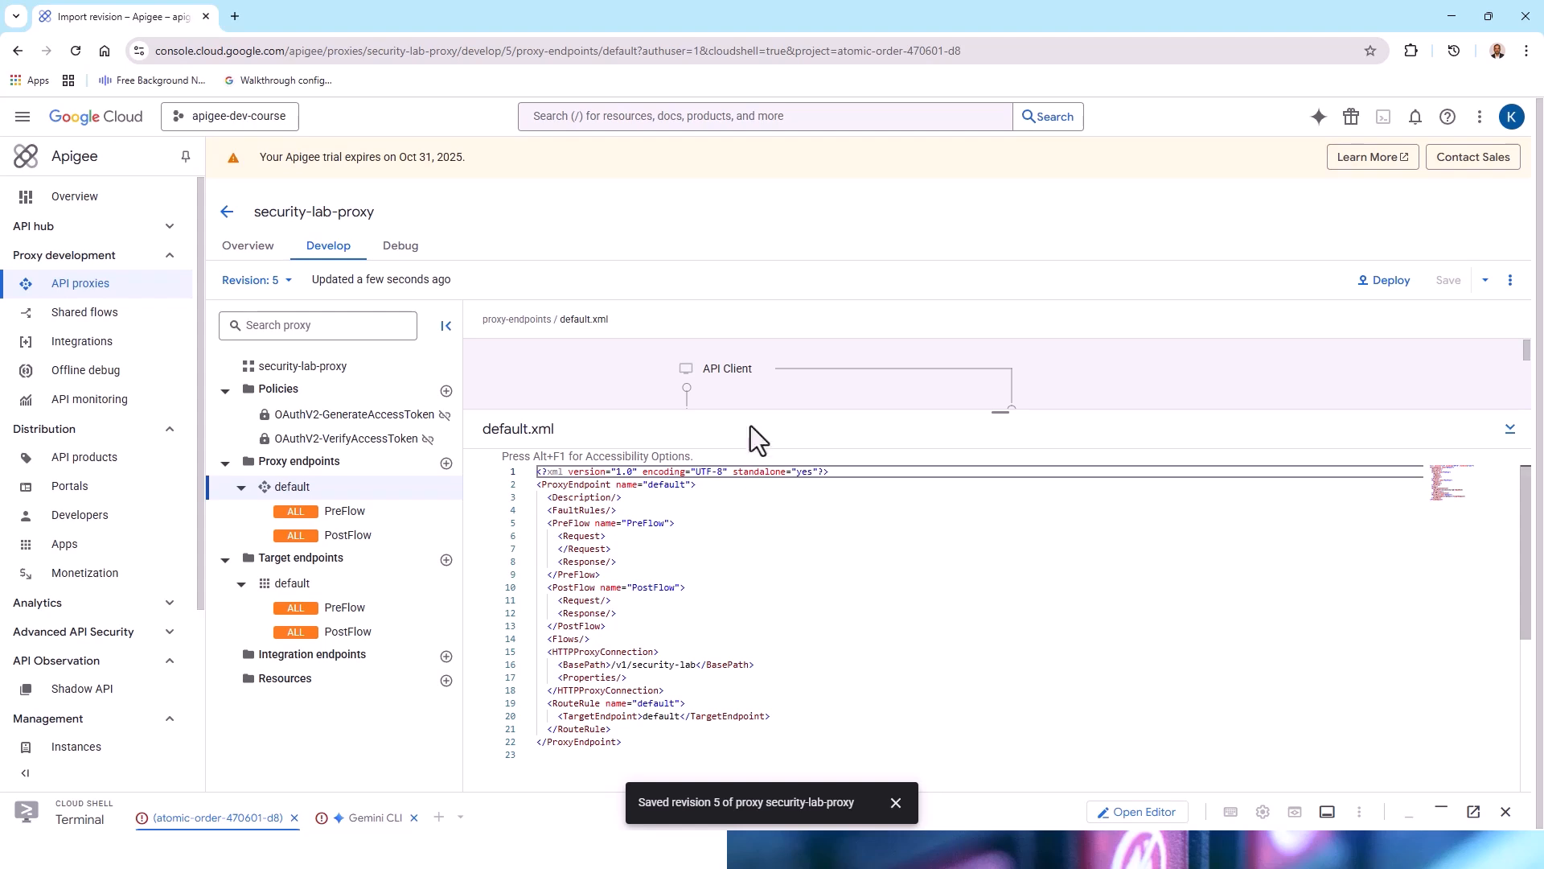
key("ctrl+a")
key("ctrl+v")
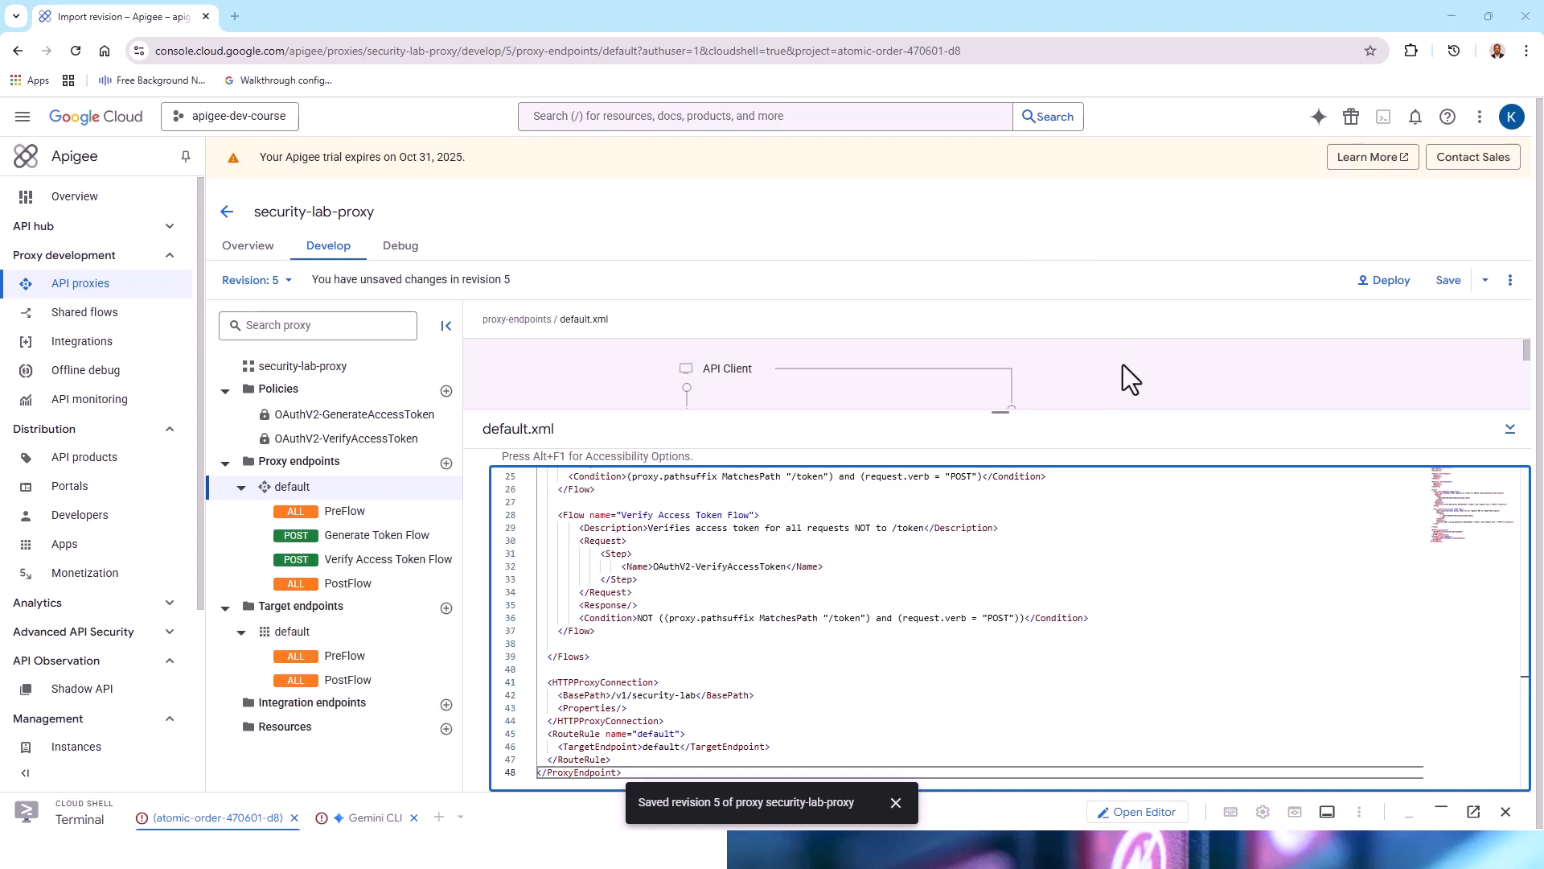
left_click(1445, 282)
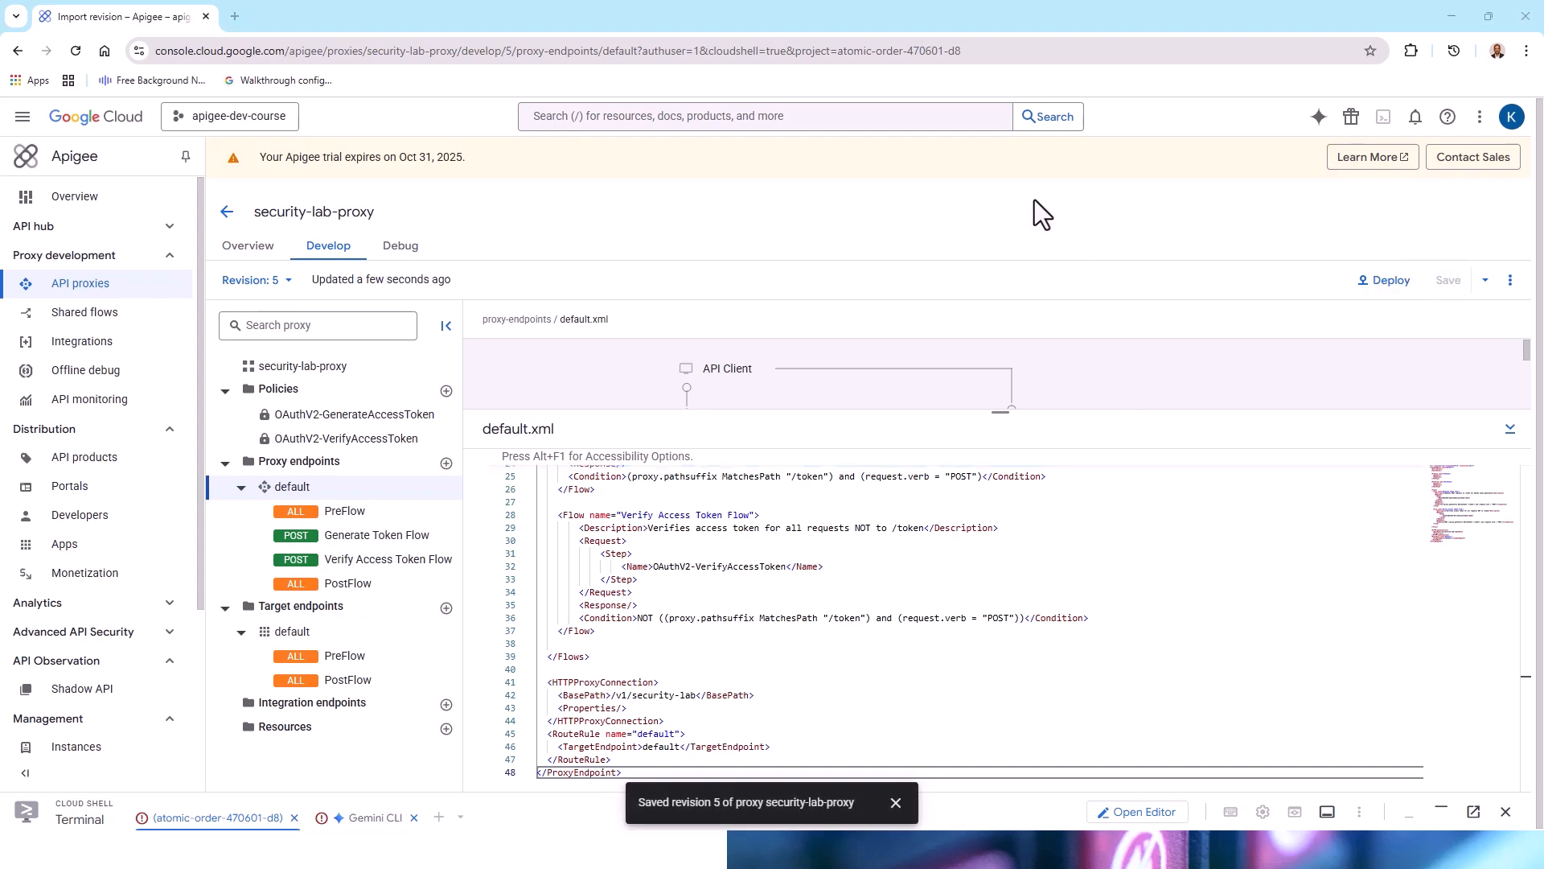
Step: Deploy revision 5 of security-lab-proxy to the eval environment without a service account, and dismiss the deployment status
left_click(1384, 282)
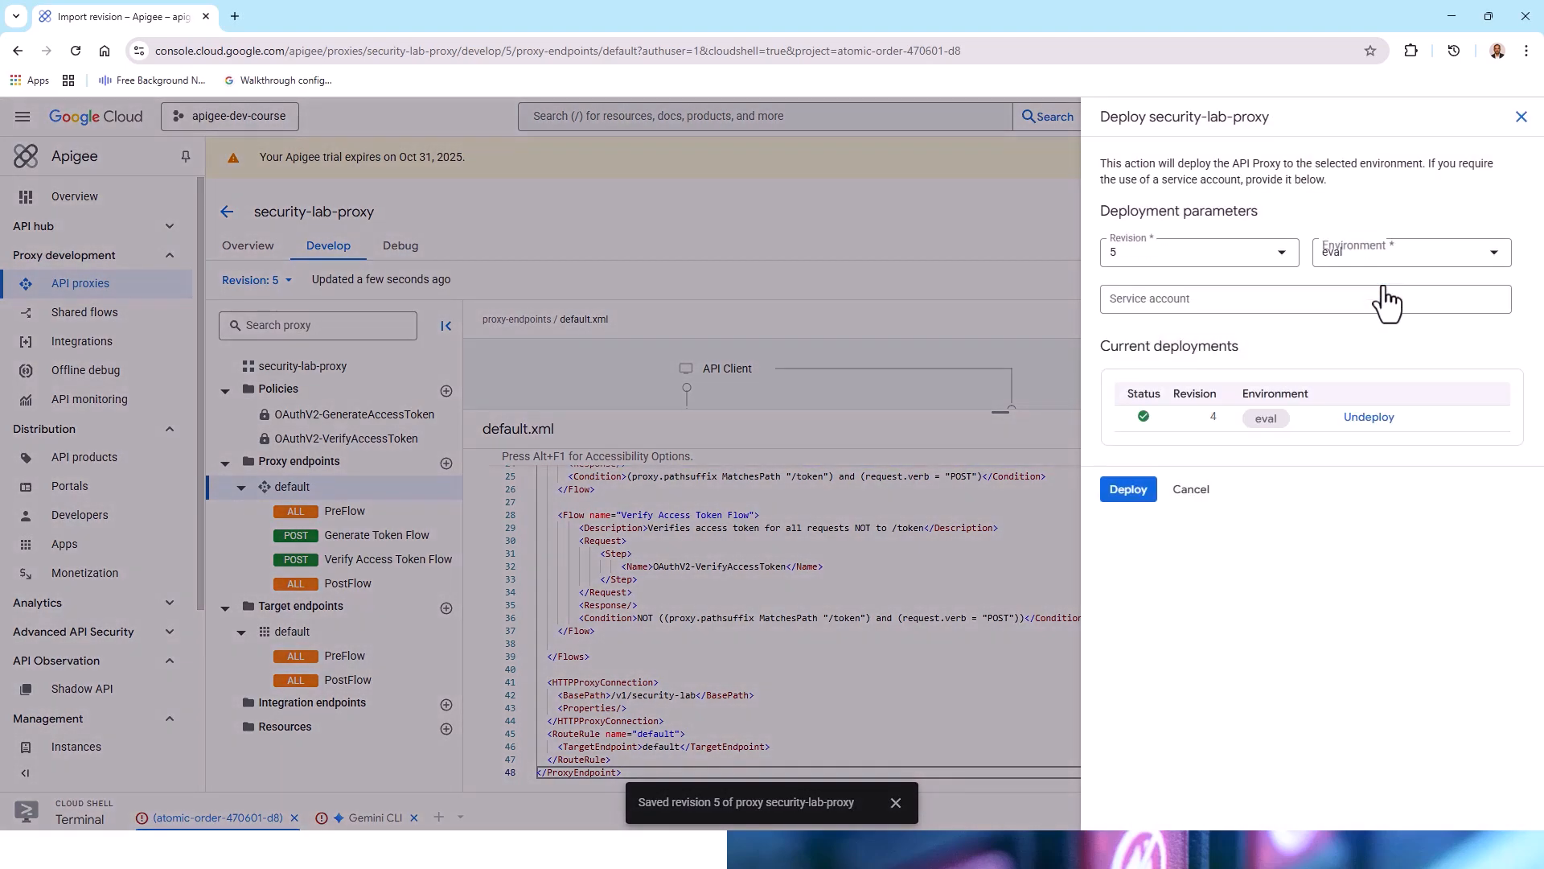
left_click(1125, 491)
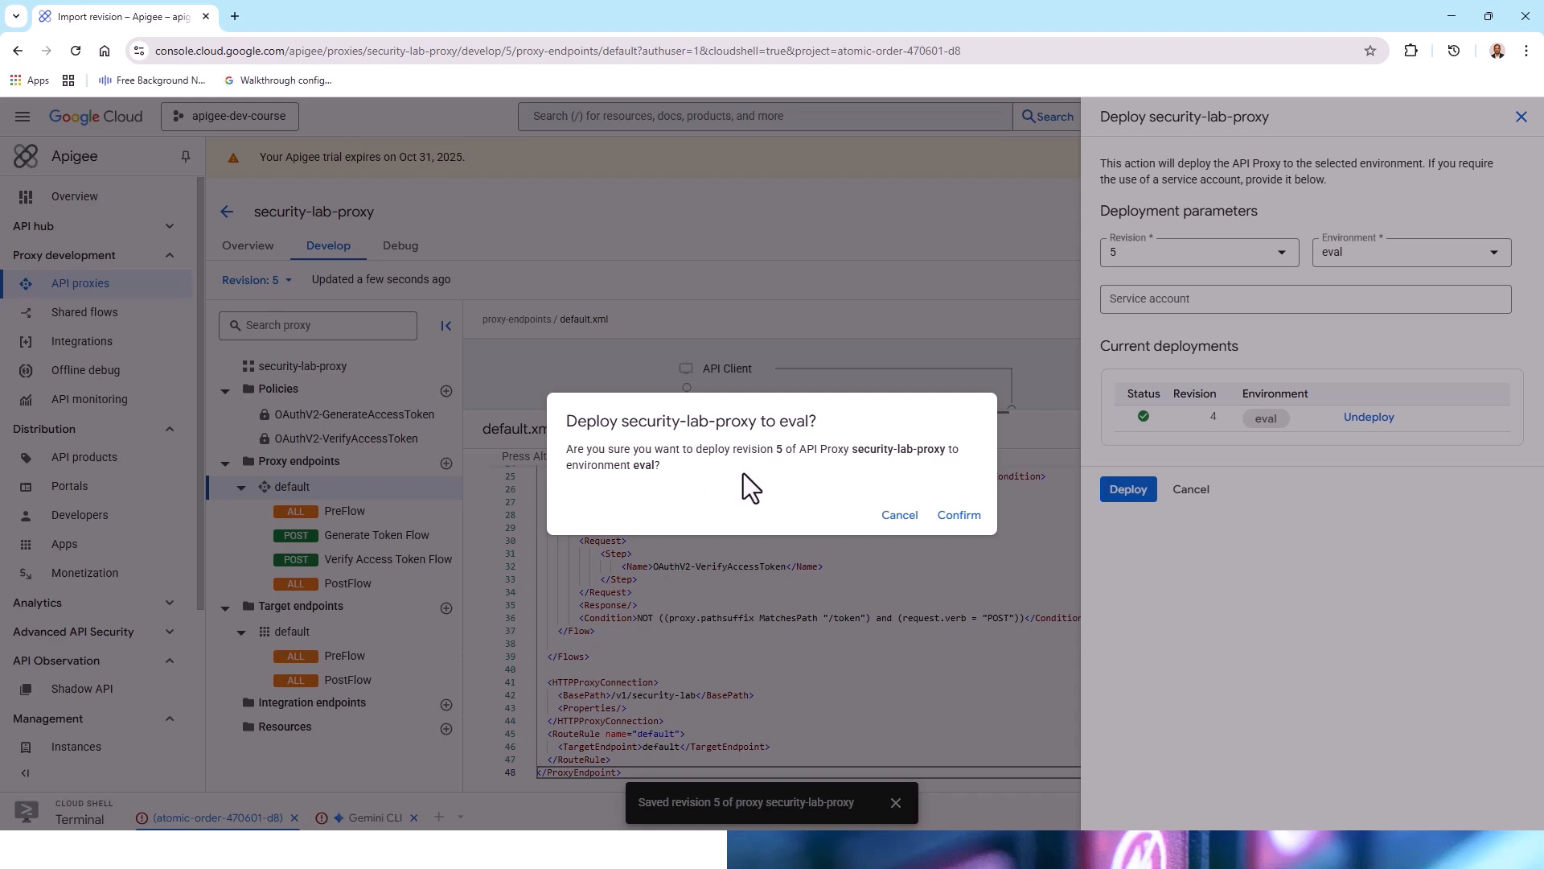
left_click(949, 514)
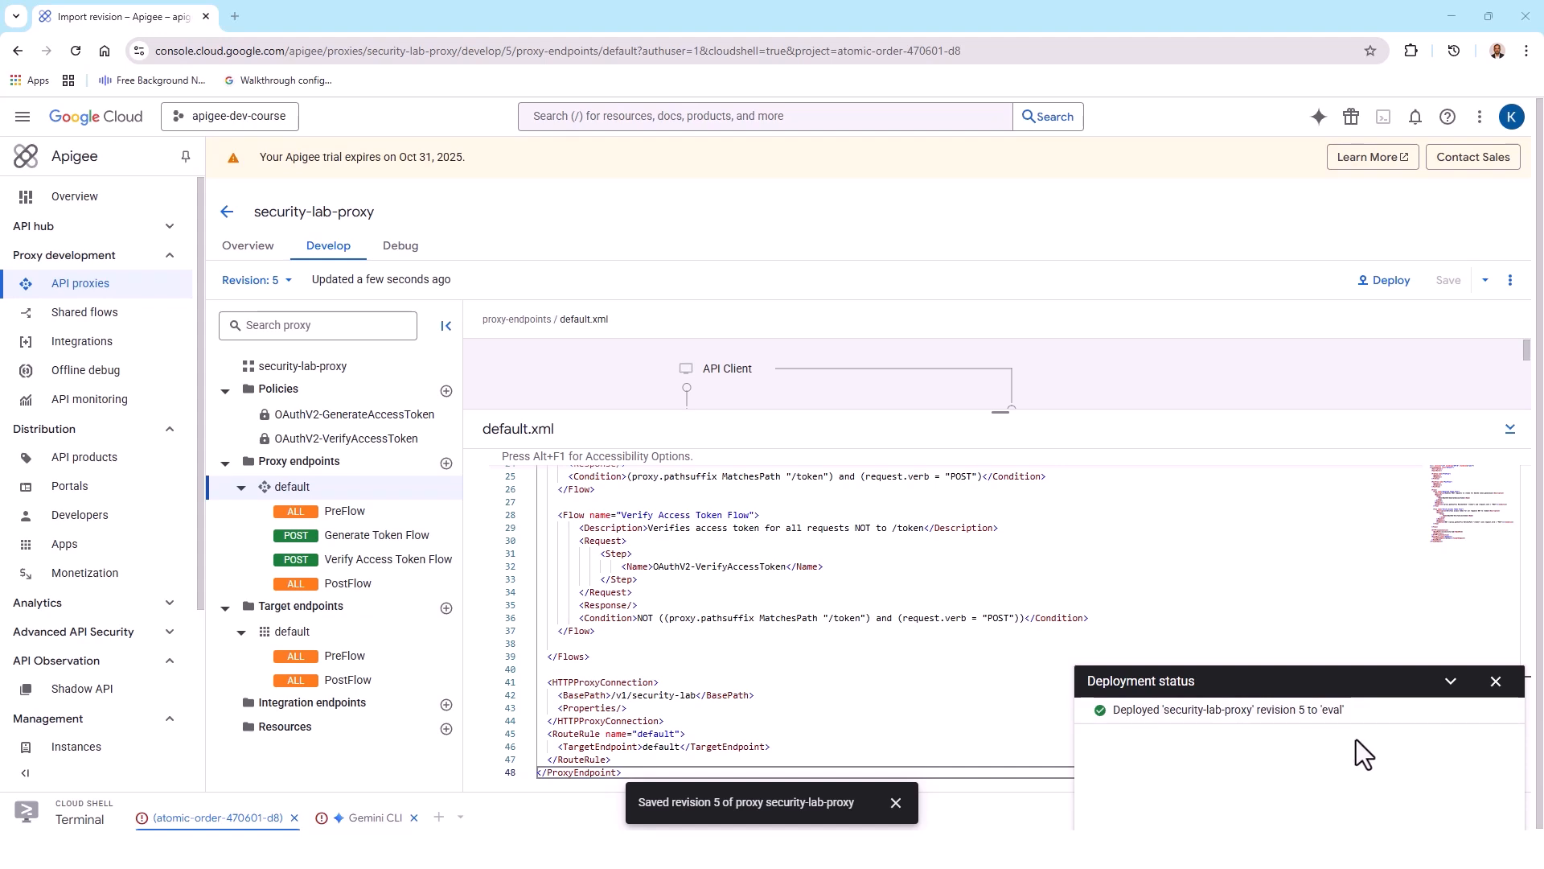
left_click(1487, 690)
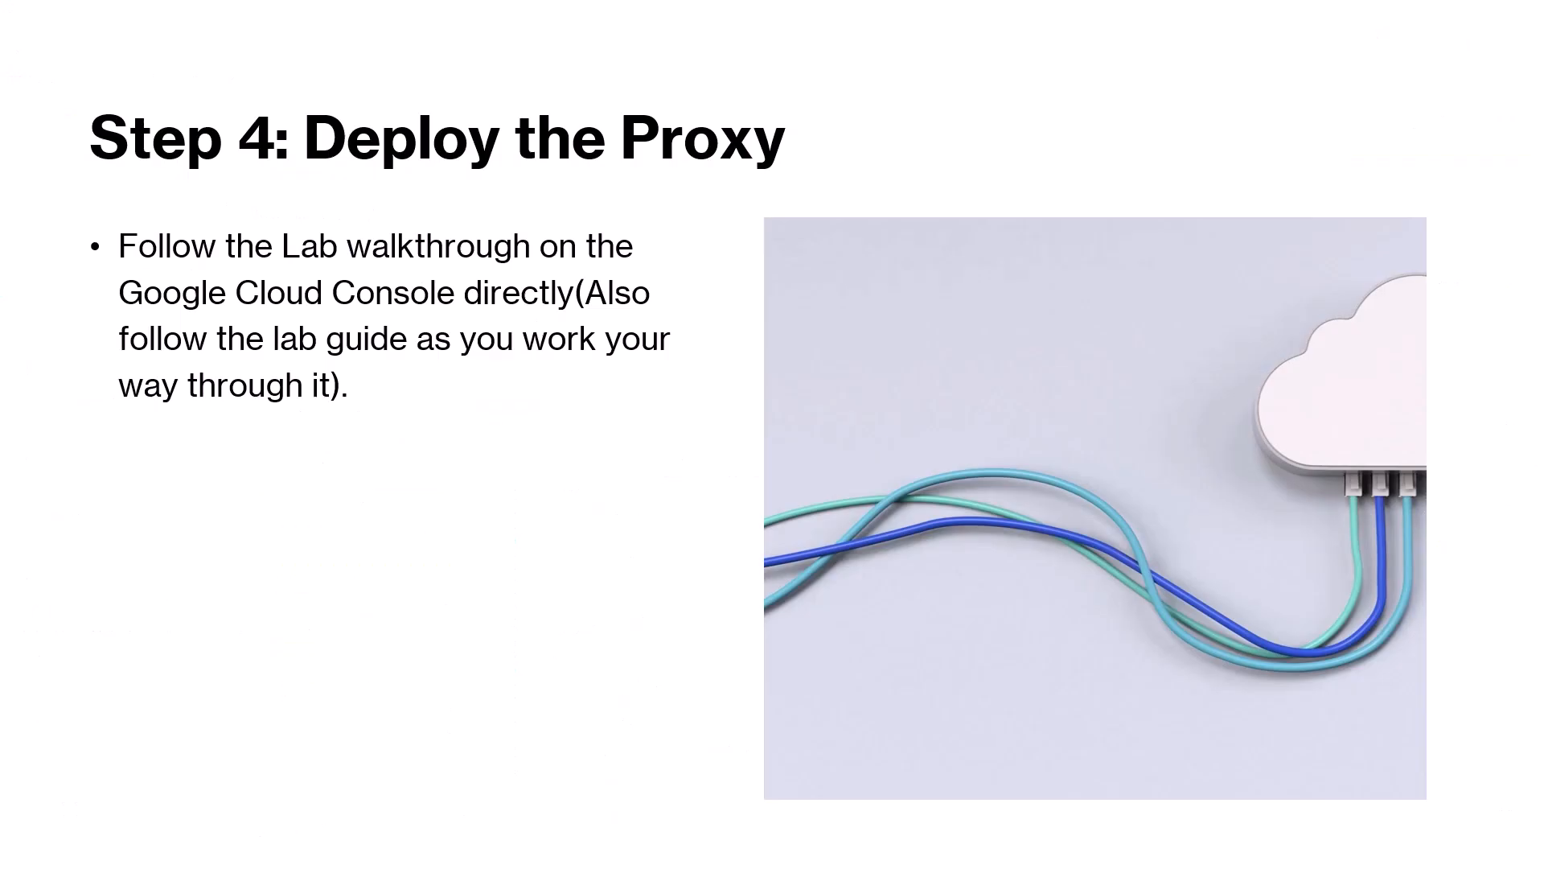
left_click(614, 494)
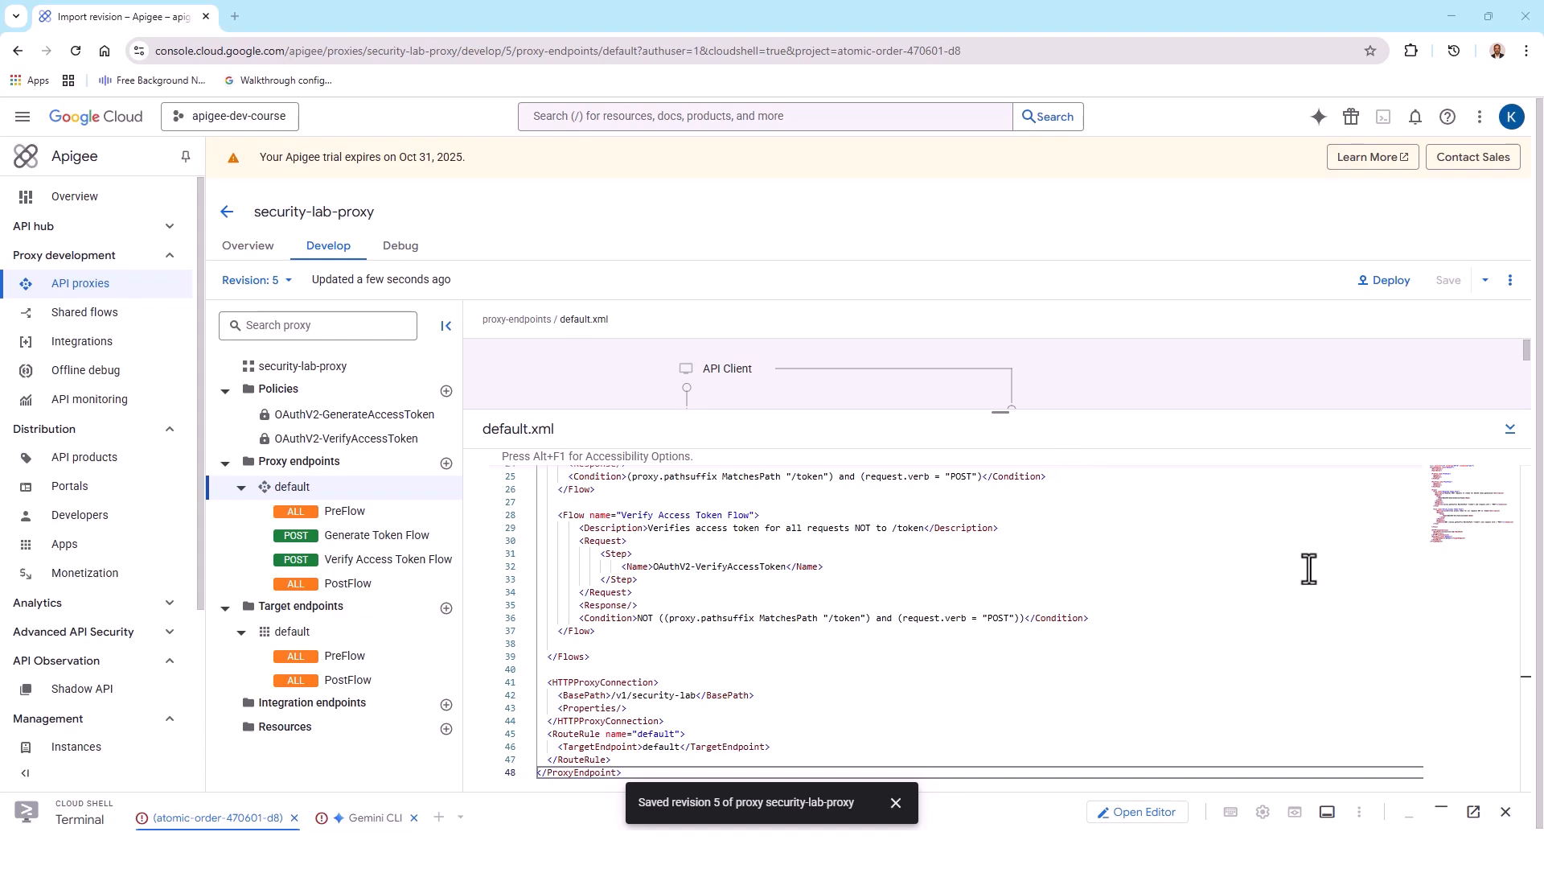
Step: Expand the Cloud Shell terminal, reconnect its lost session, and authorize Cloud Shell to make Google Cloud API calls
left_click(1441, 811)
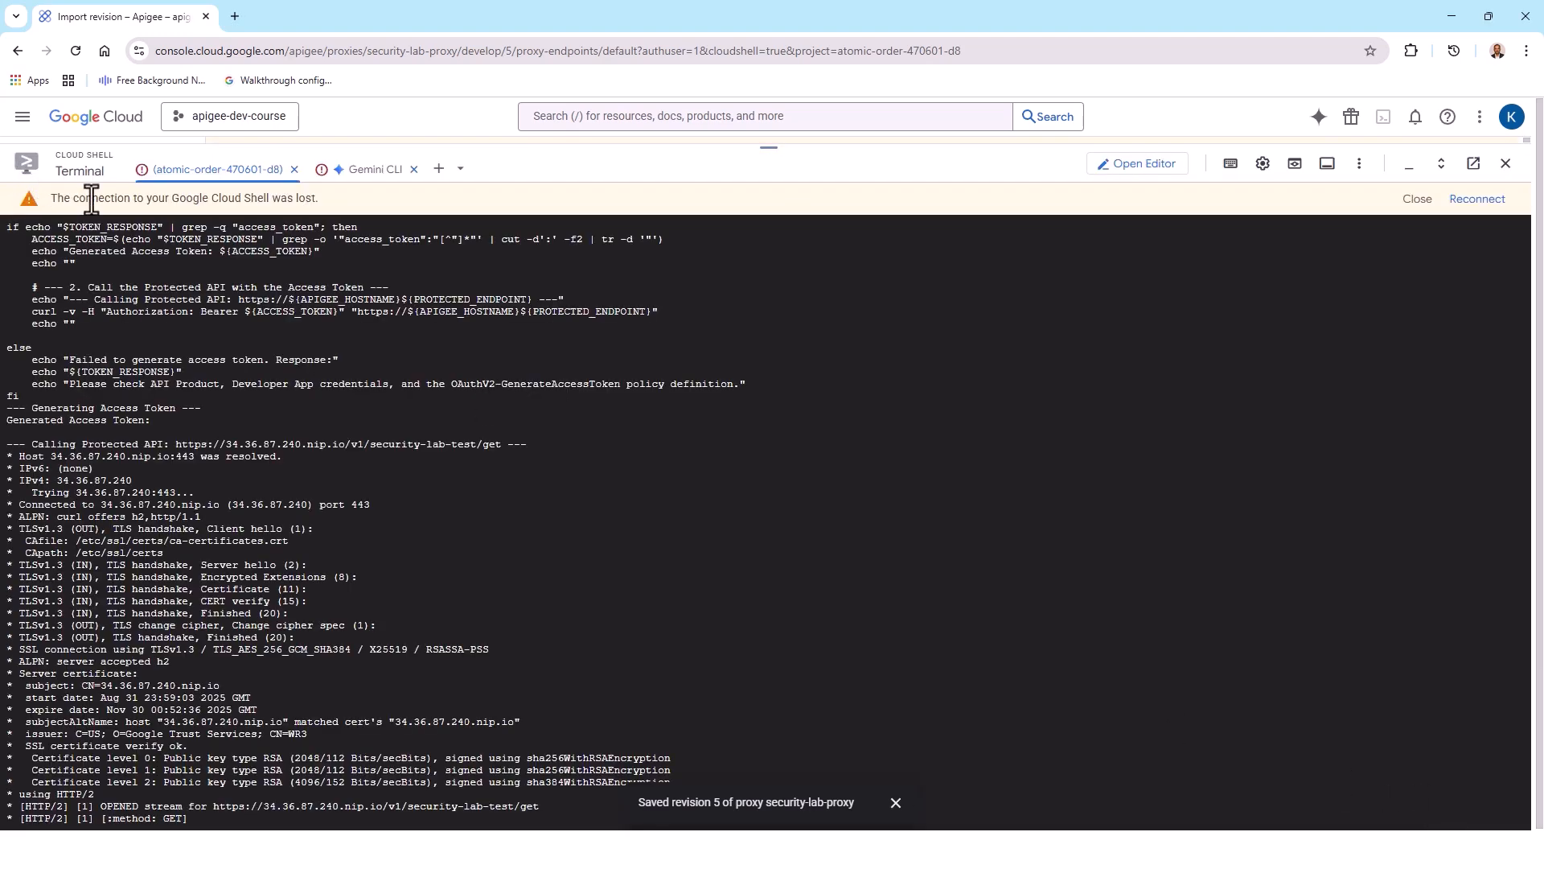
left_click(1468, 208)
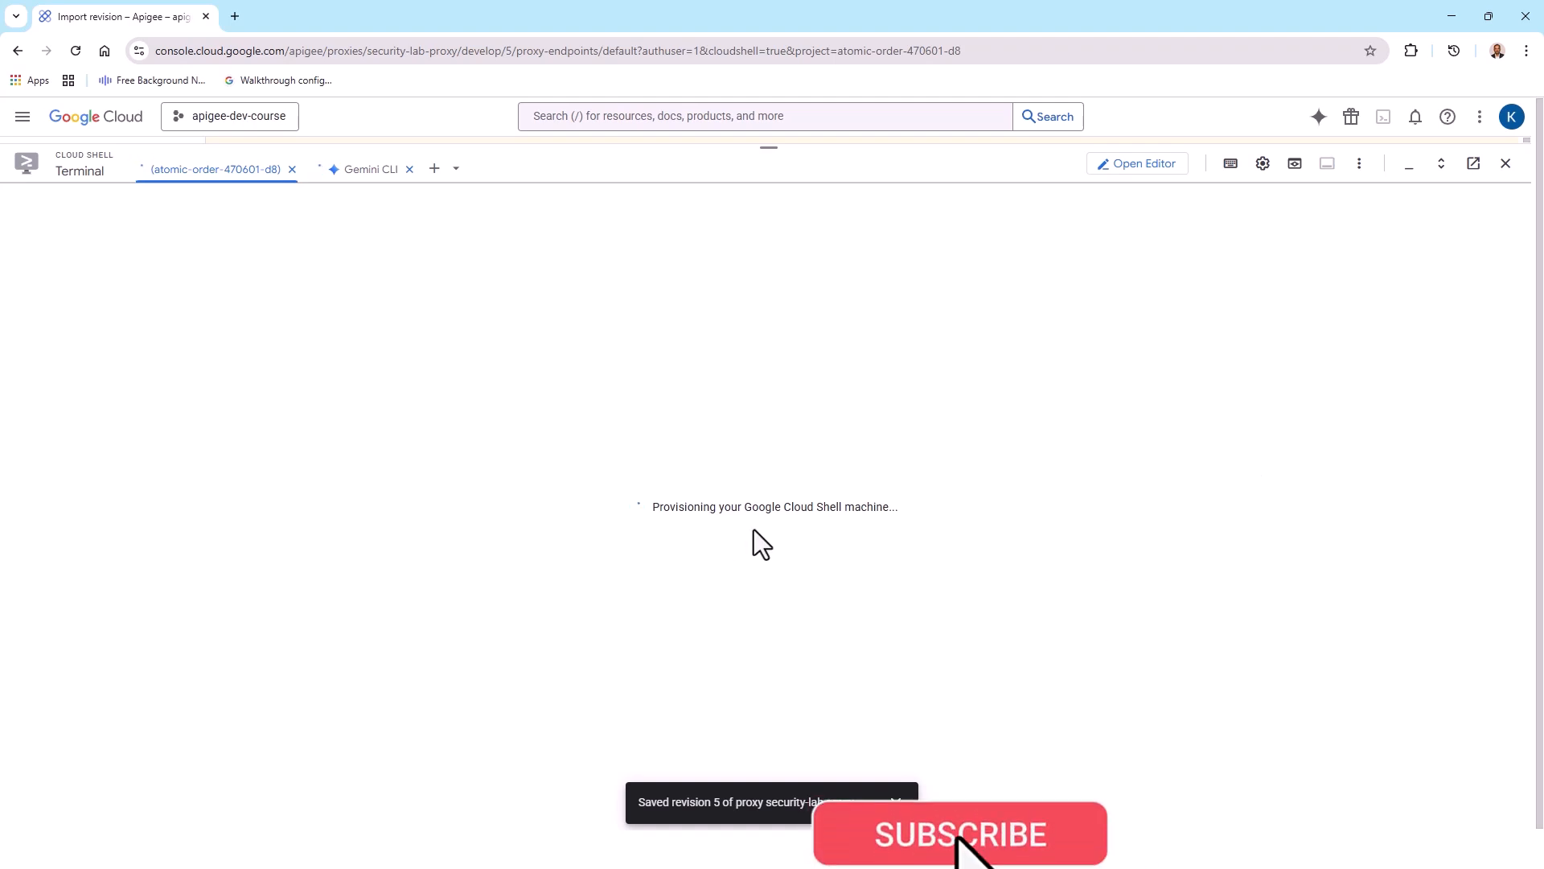
left_click(896, 802)
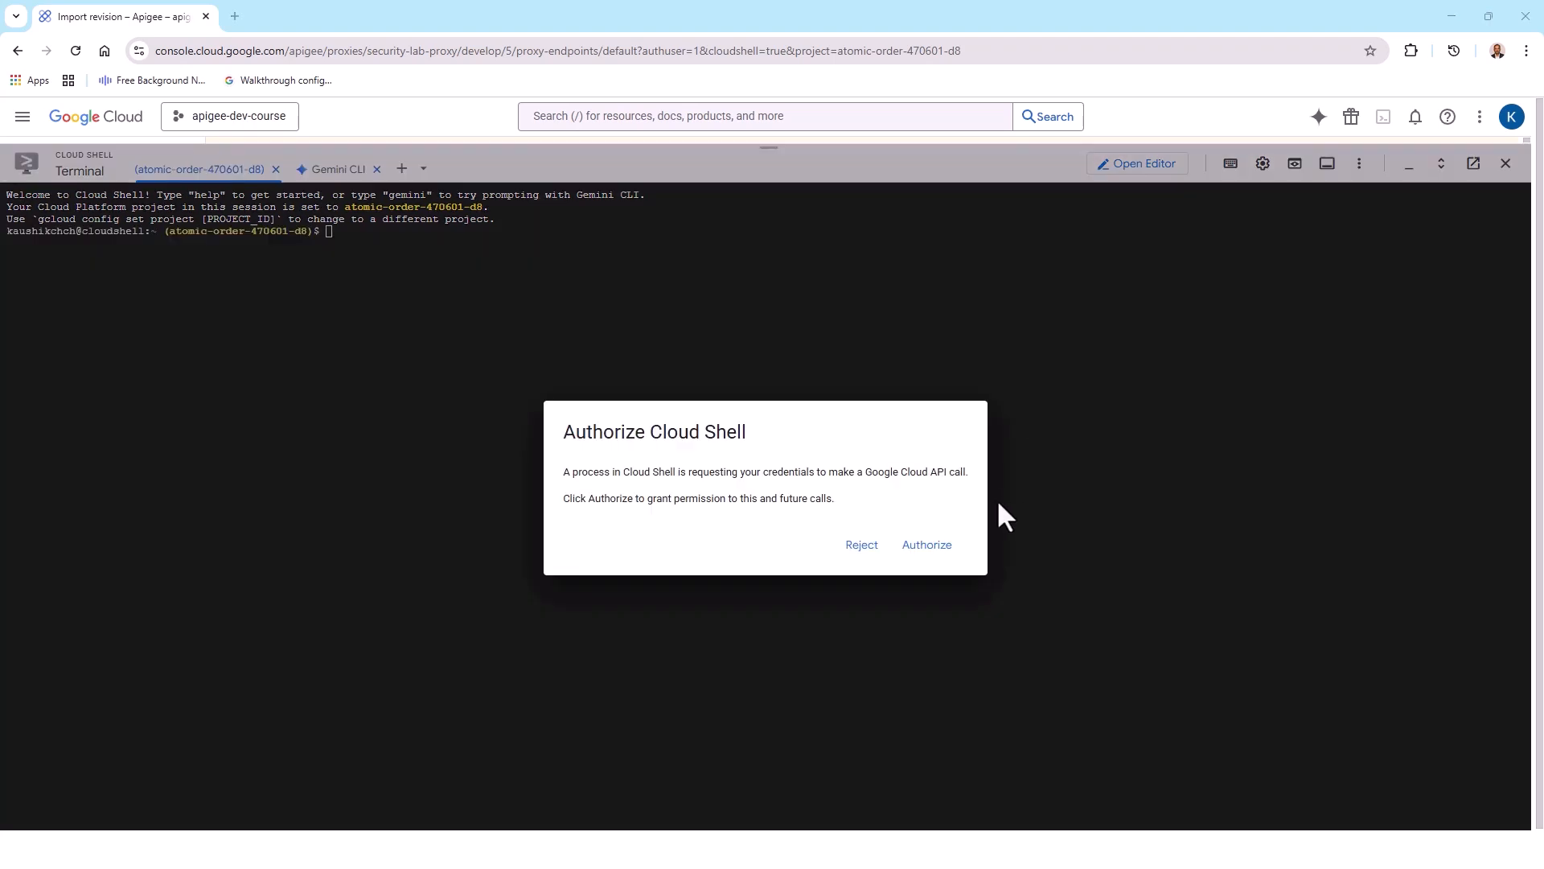
left_click(925, 544)
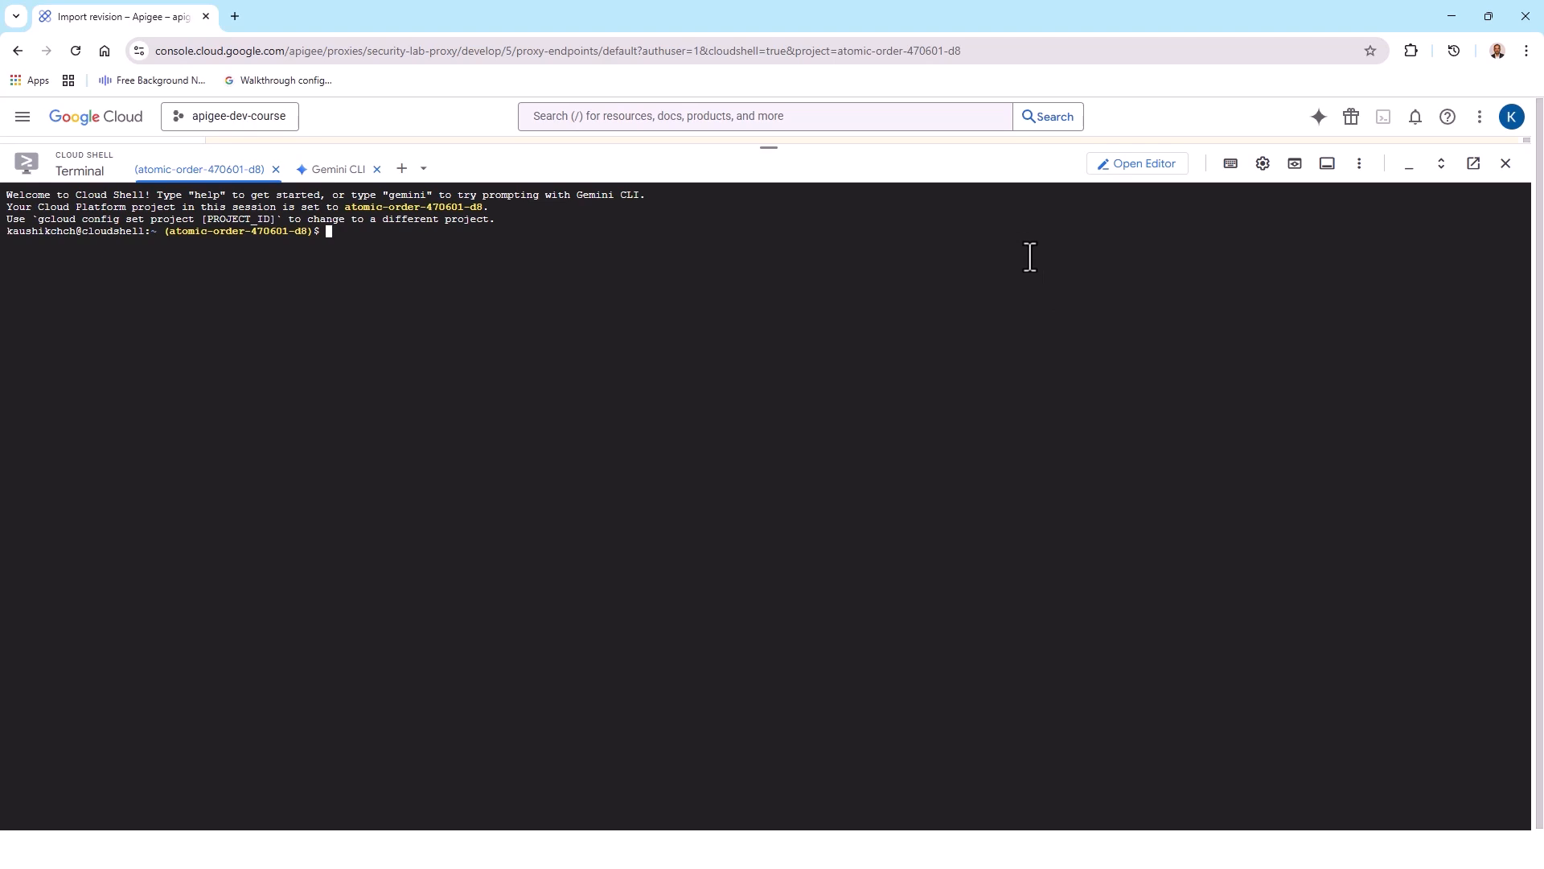
Step: Run the Bash test script containing the client ID and client secret to generate an access token and call /v1/security-lab/get, and review the response
key("ctrl+v")
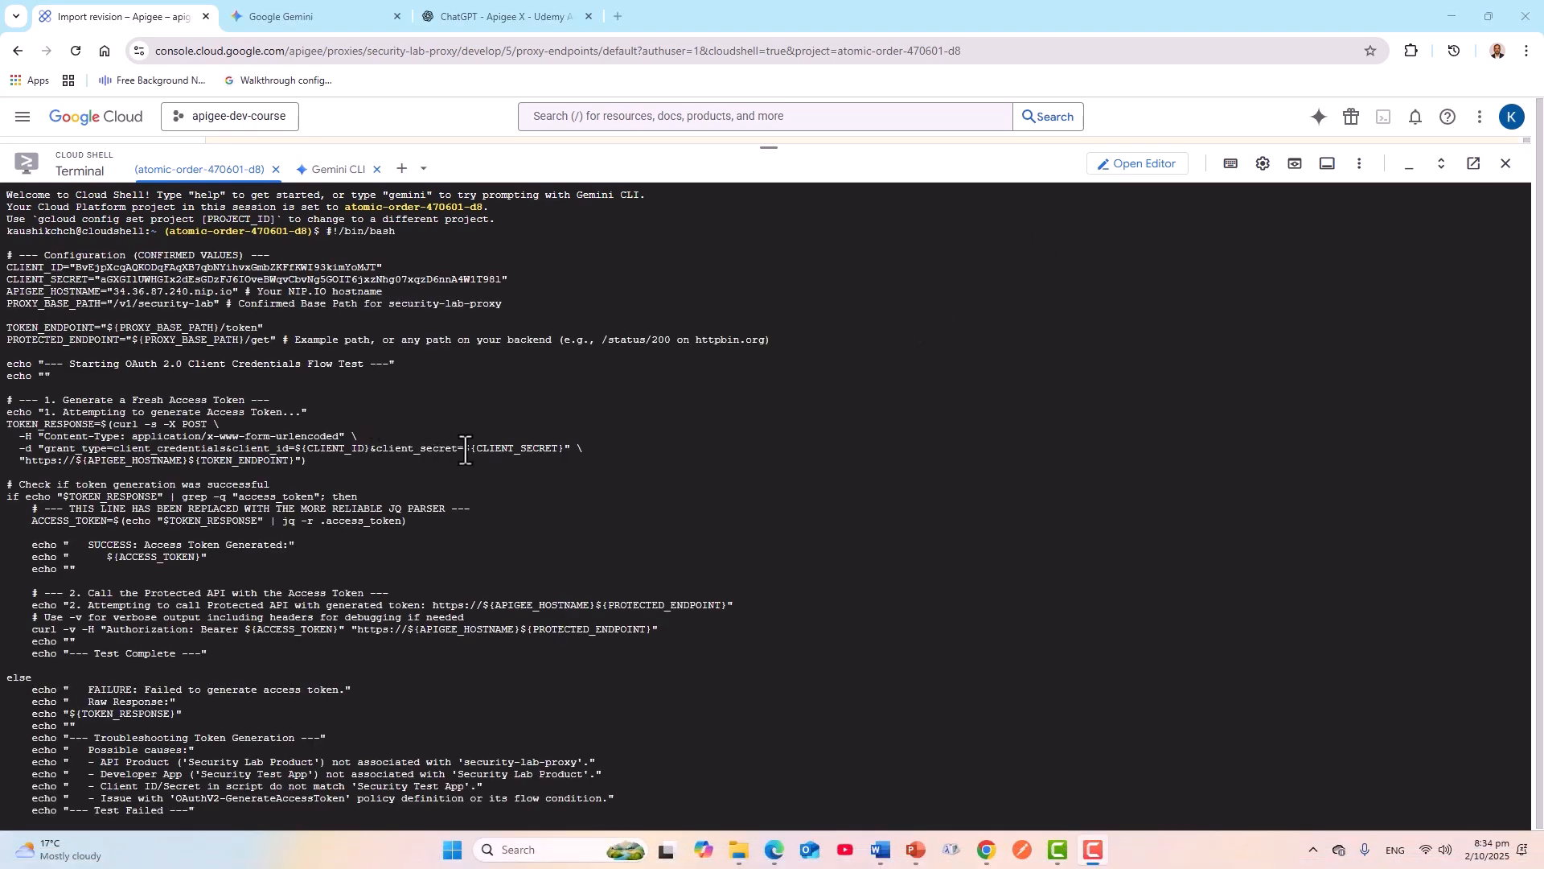
key("Return")
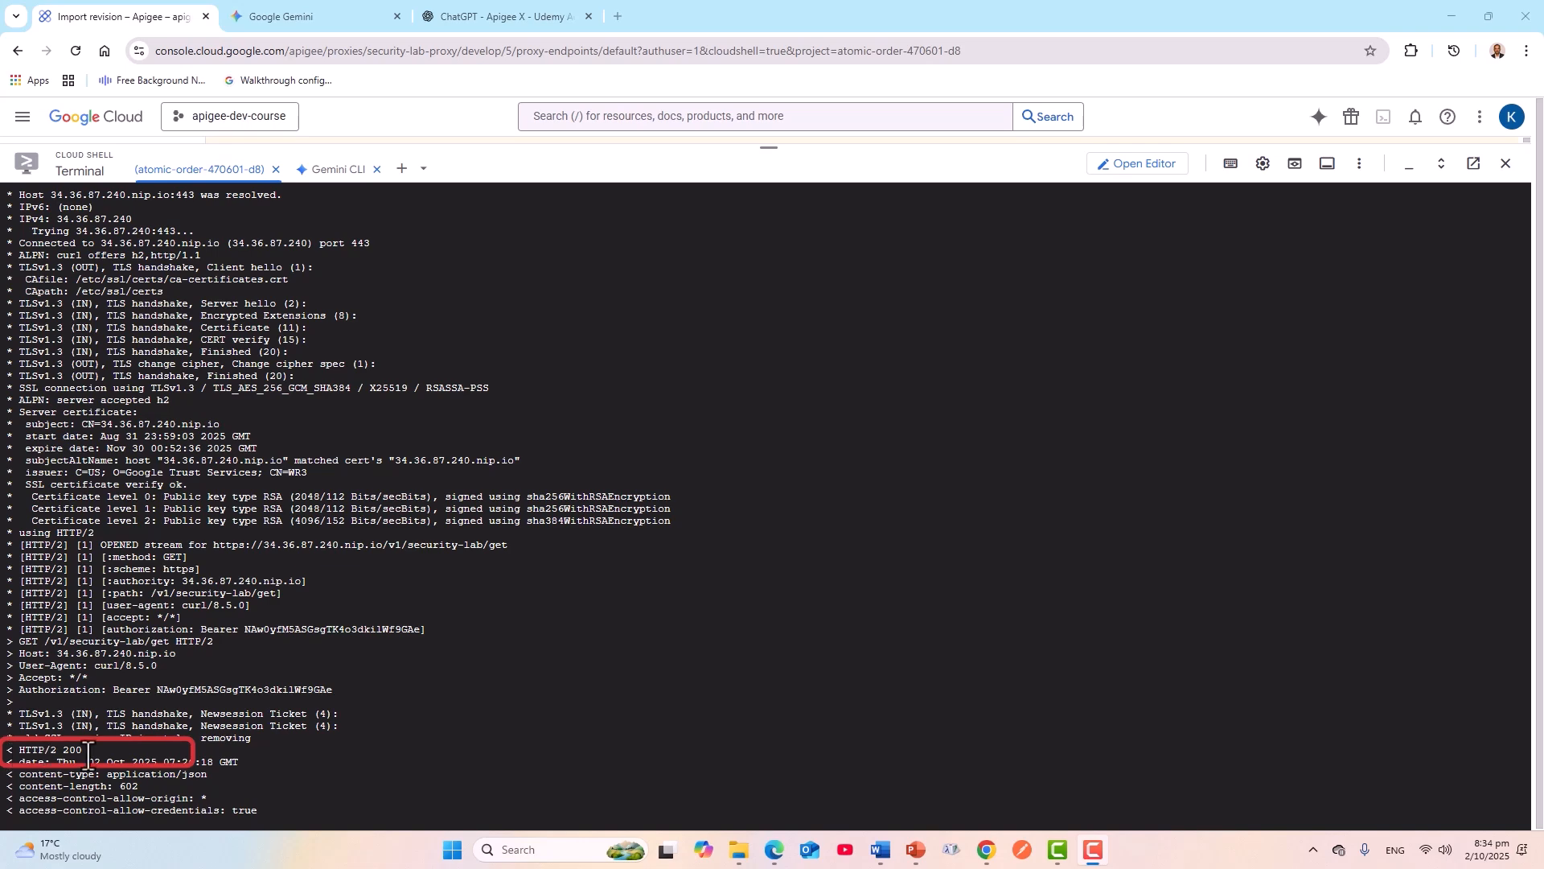
scroll(314, 765, "down", 2)
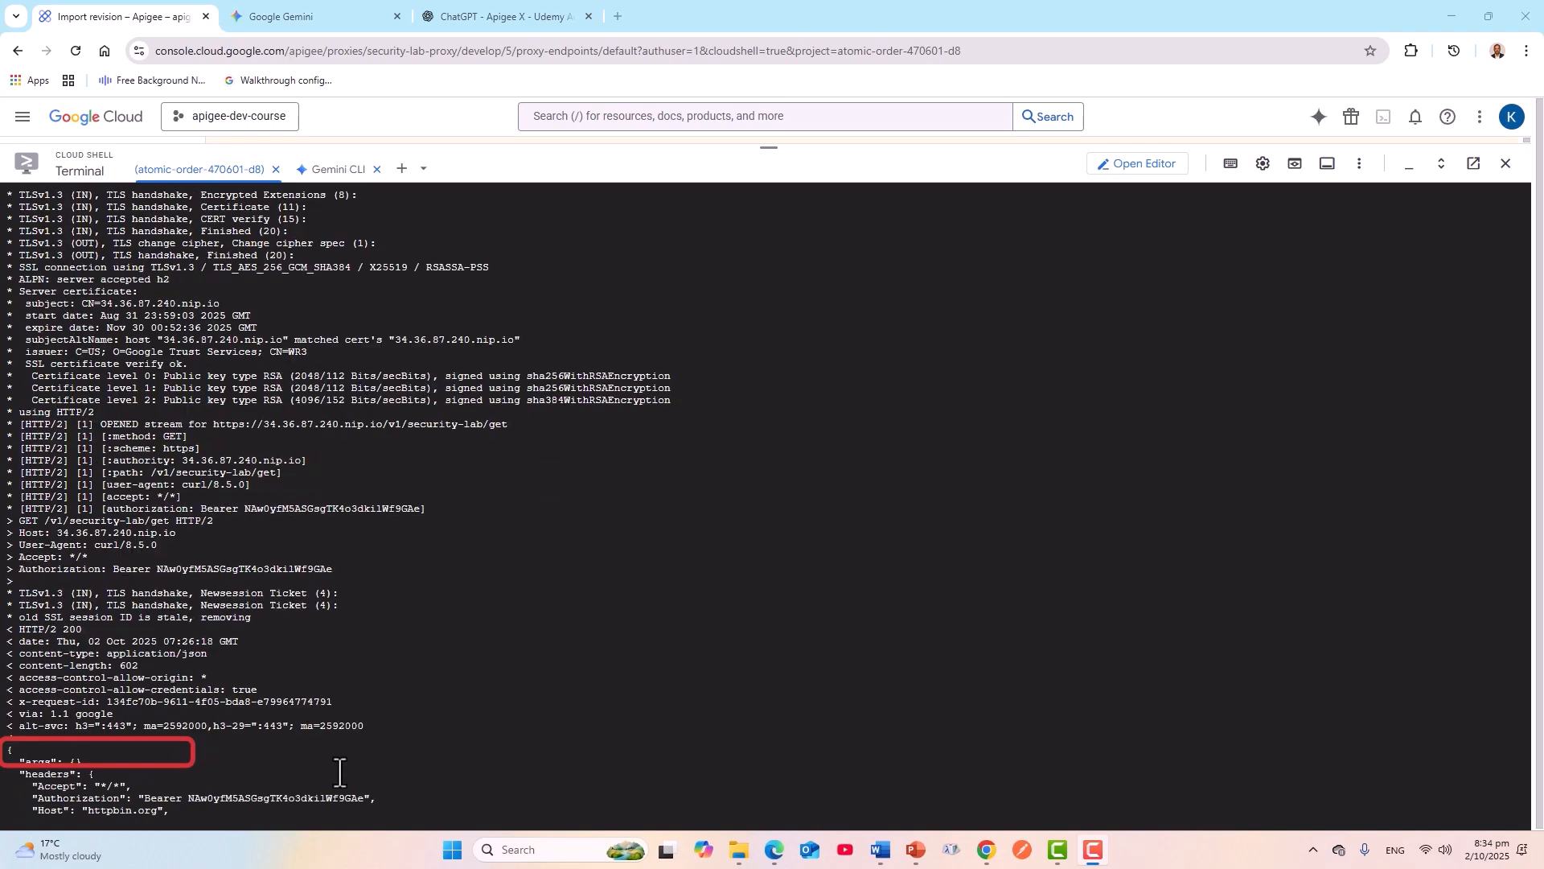
scroll(339, 772, "down", 3)
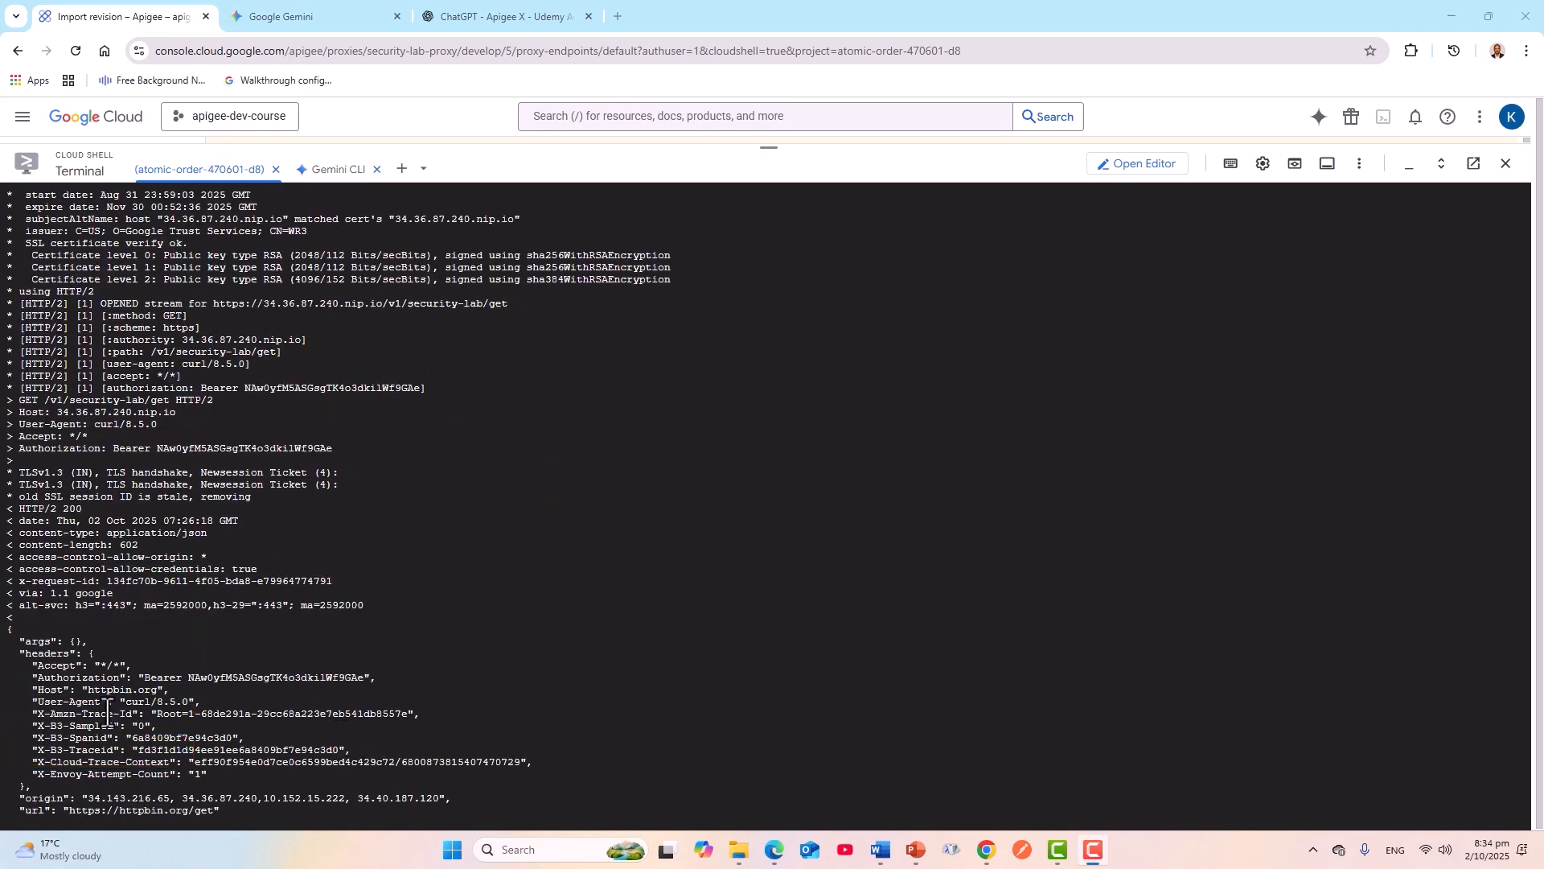